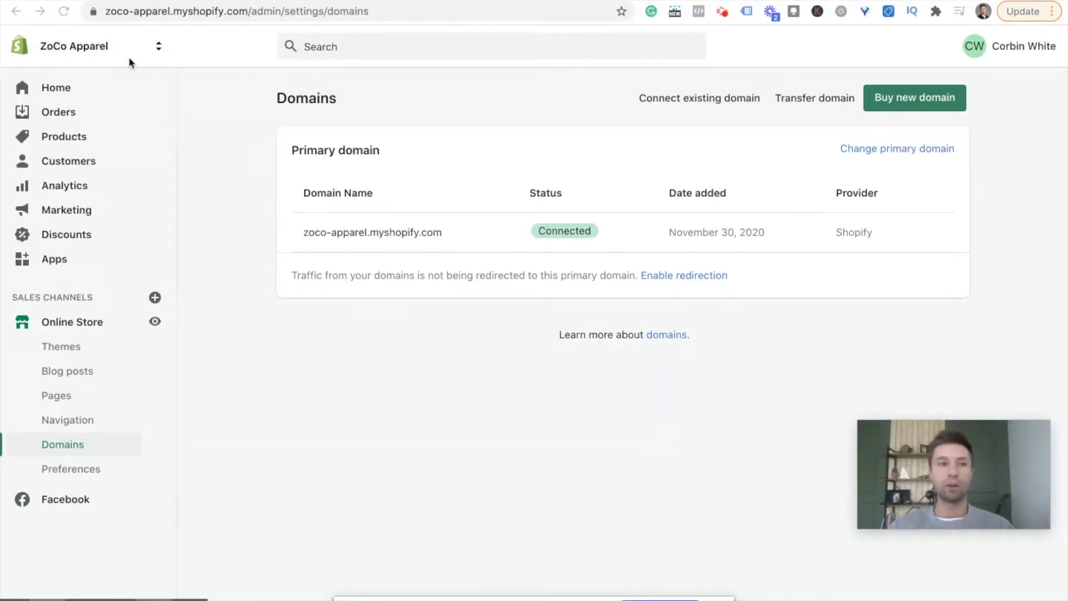
- Switch to the Bluehost domains list, where zocoapparel.com shows as unassigned
key("ctrl+Tab")
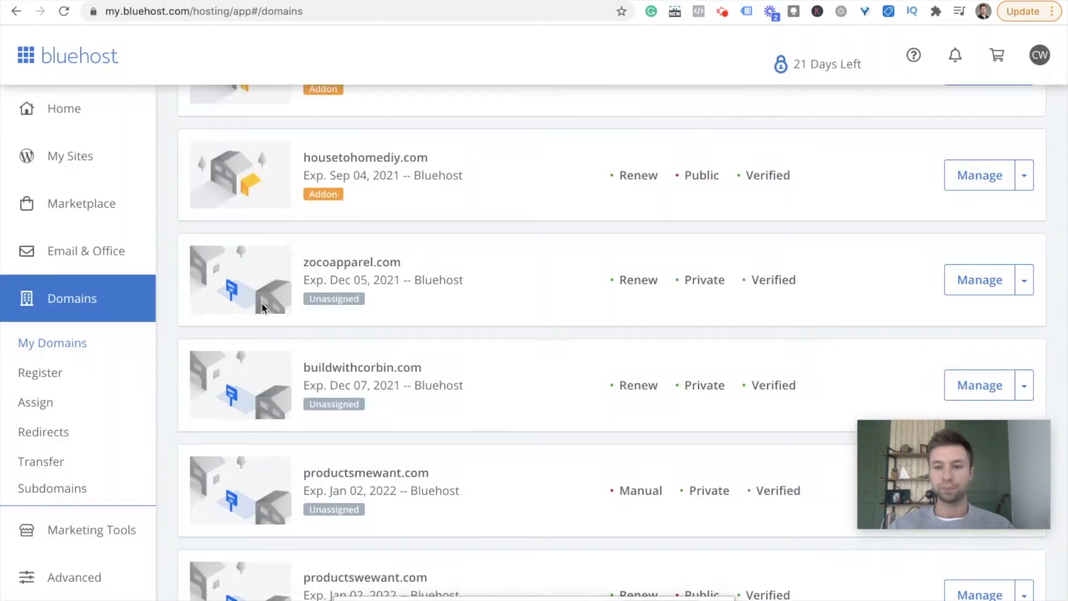
- Open the Manage page for zocoapparel.com from Bluehost's My Domains list
scroll(71, 191, "up", 2)
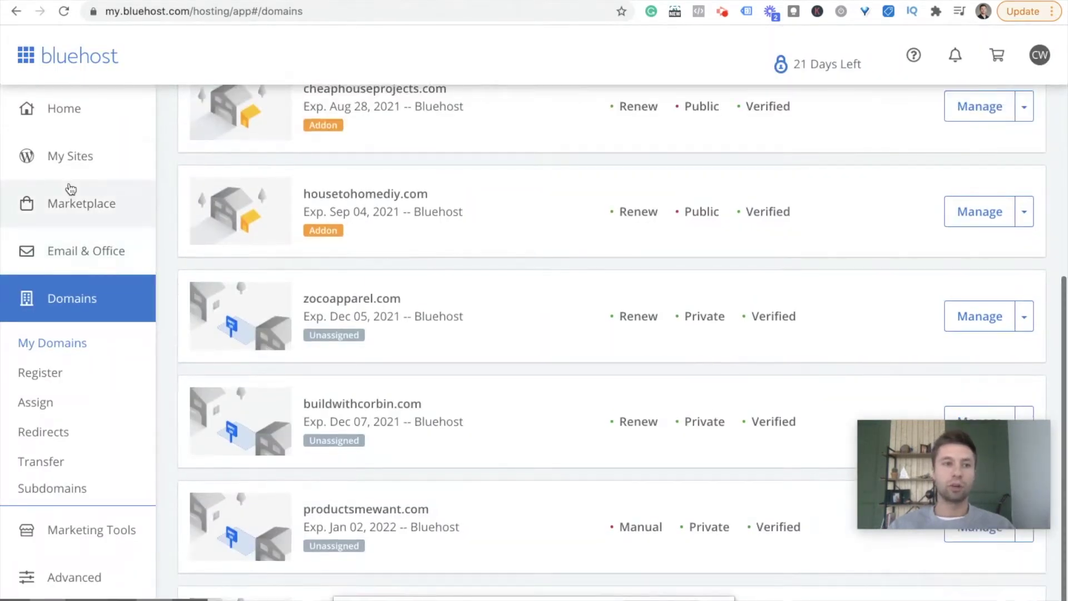
scroll(257, 248, "down", 2)
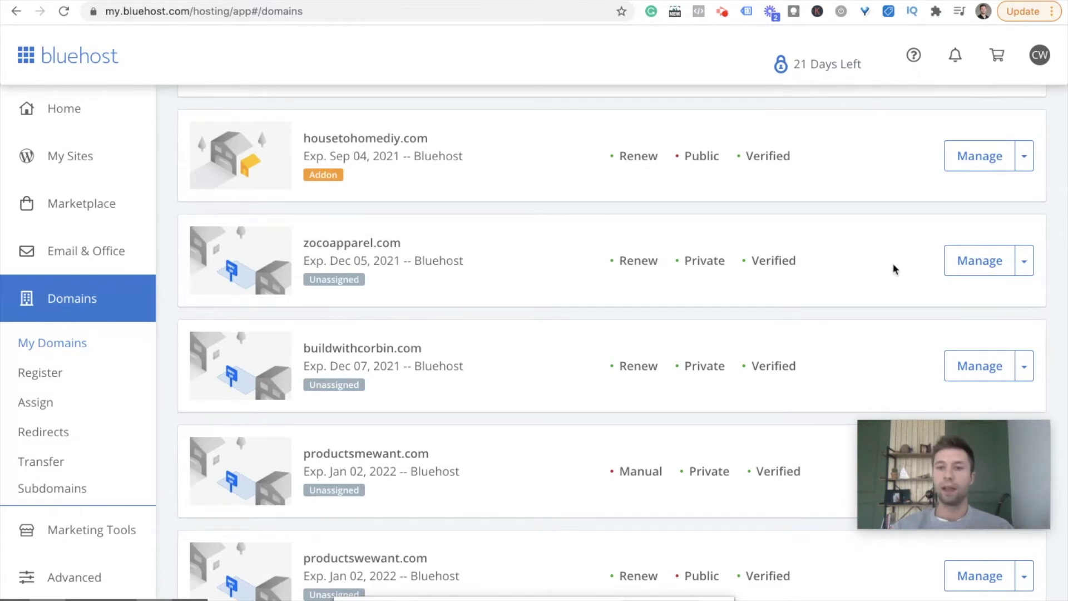
left_click(967, 261)
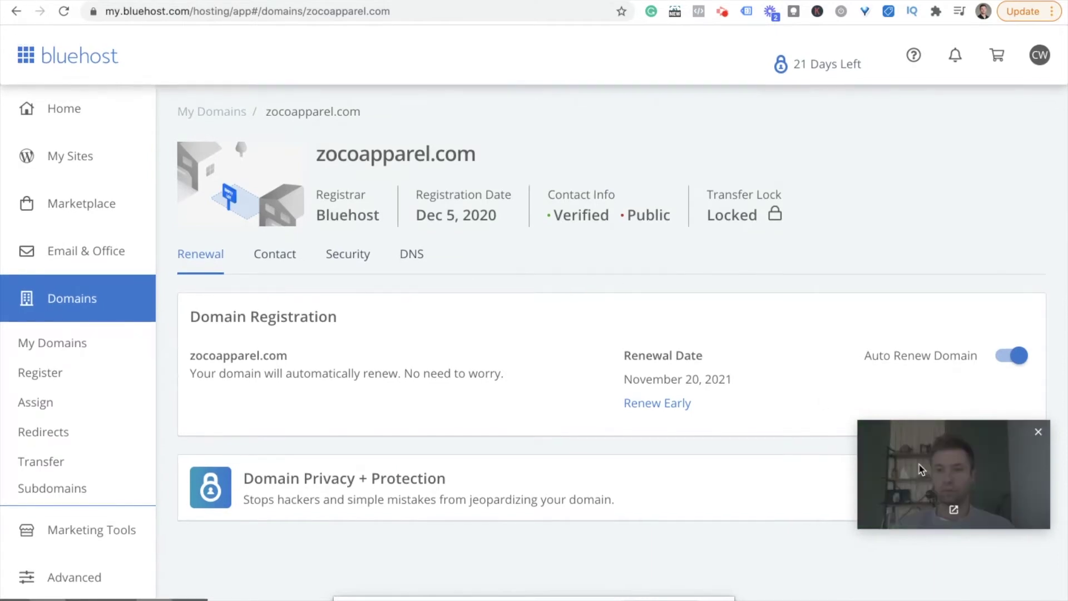
- Open zocoapparel.com's DNS tab and review its name servers and the @ A record at 23.227.38.65
left_click_drag(918, 467, 910, 199)
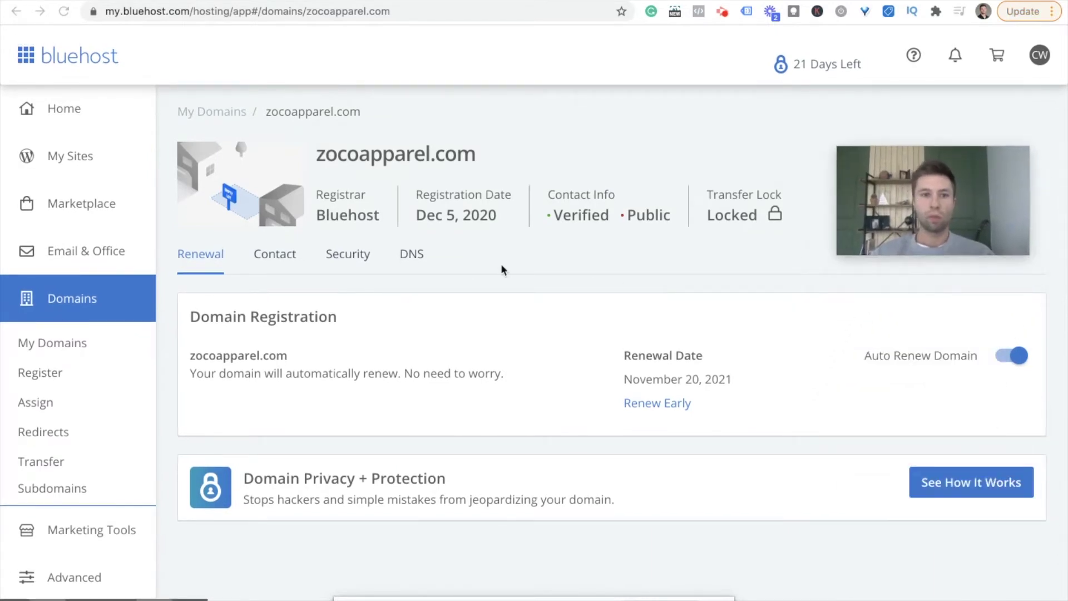
left_click(410, 254)
left_click(410, 256)
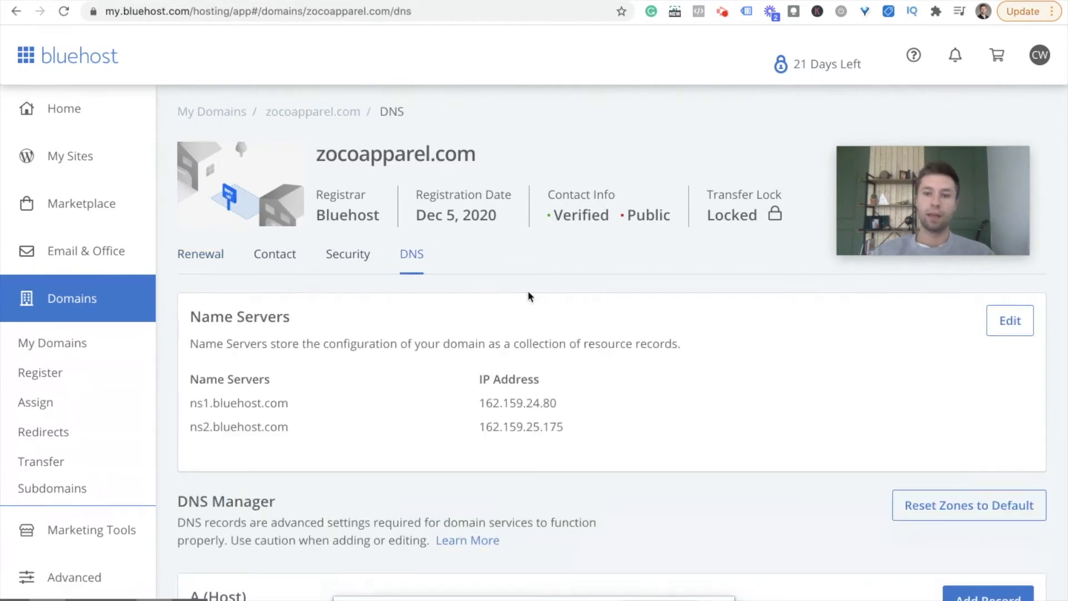
scroll(529, 293, "down", 6)
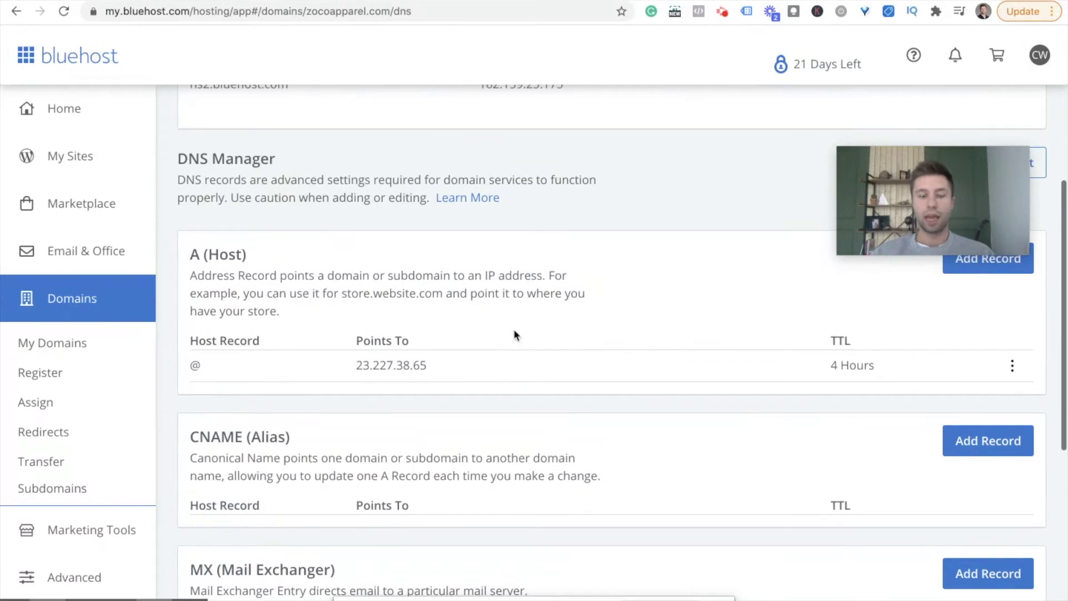
scroll(592, 326, "up", 4)
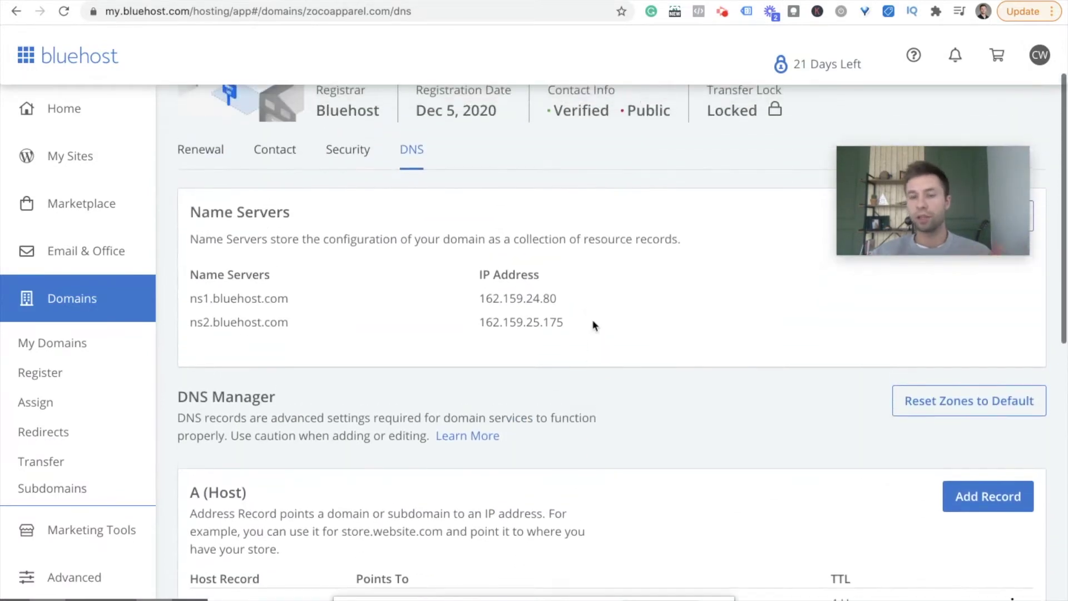
scroll(612, 321, "down", 2)
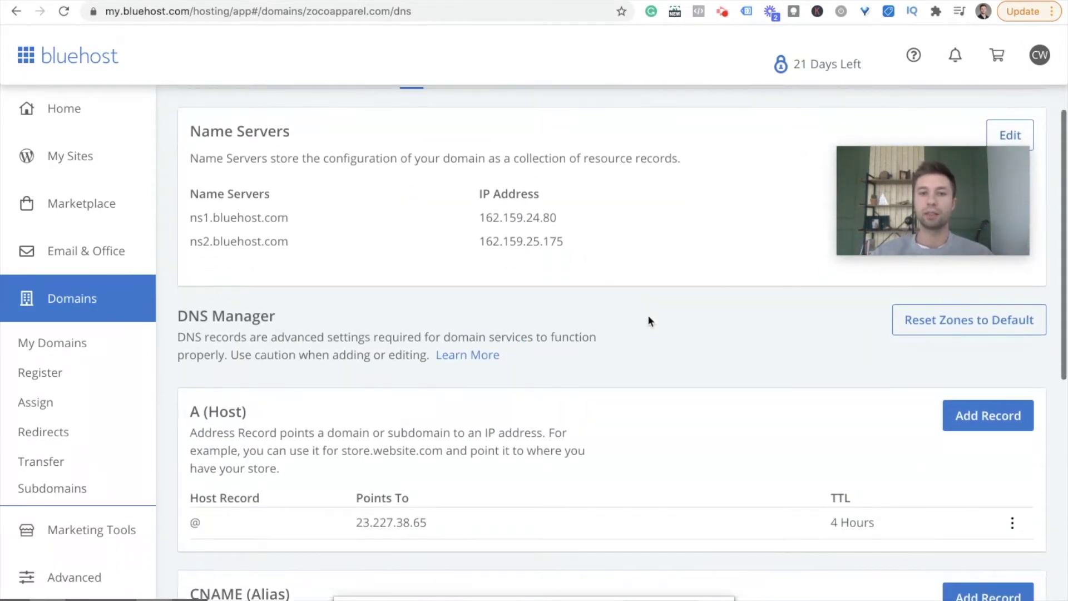
scroll(649, 320, "up", 1)
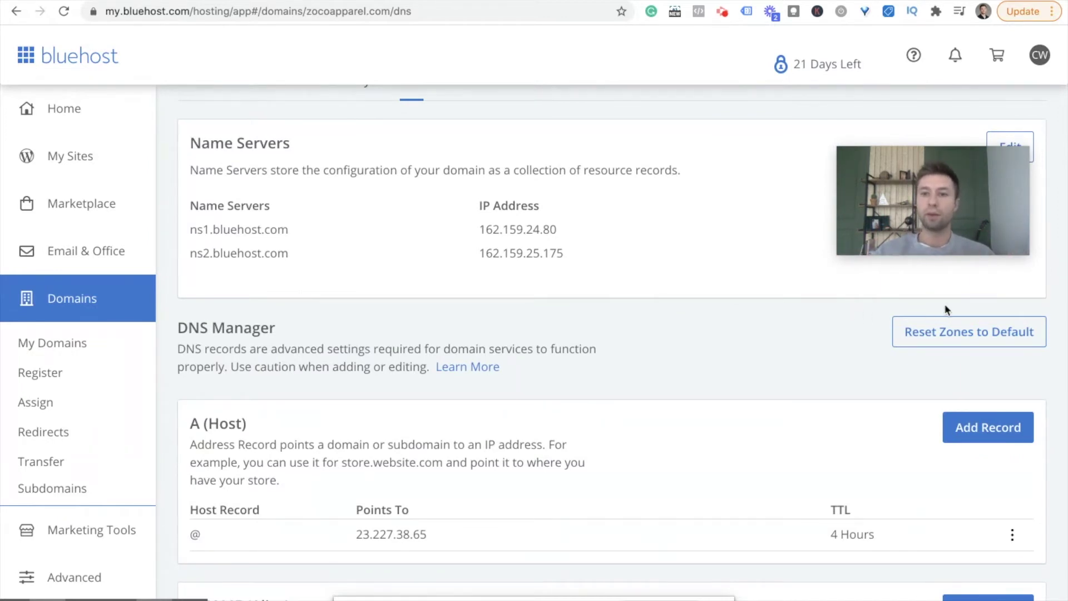
scroll(746, 365, "down", 2)
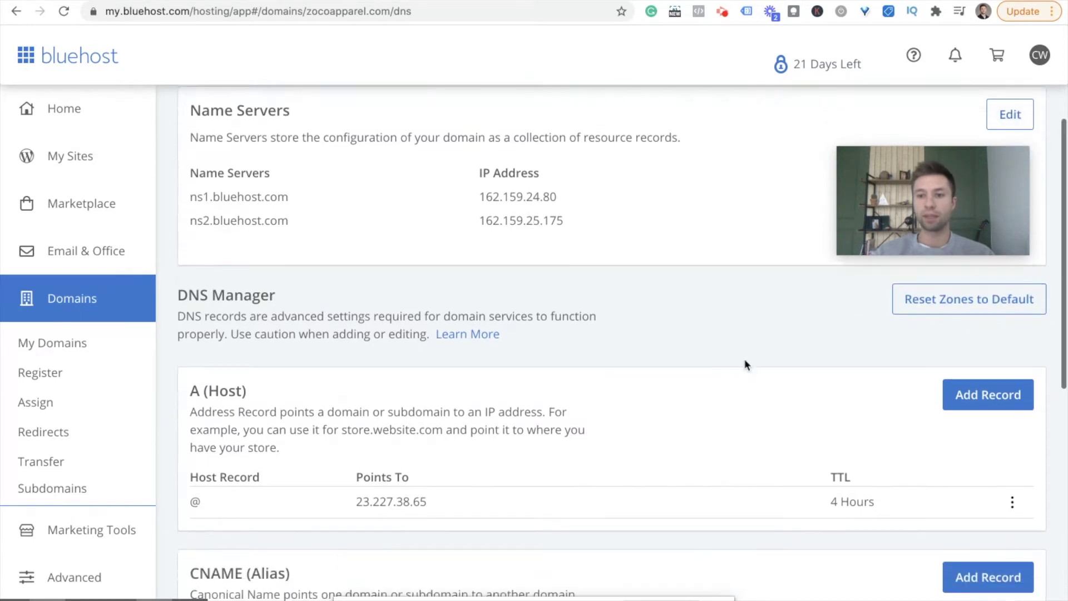
scroll(723, 356, "down", 2)
scroll(720, 348, "up", 2)
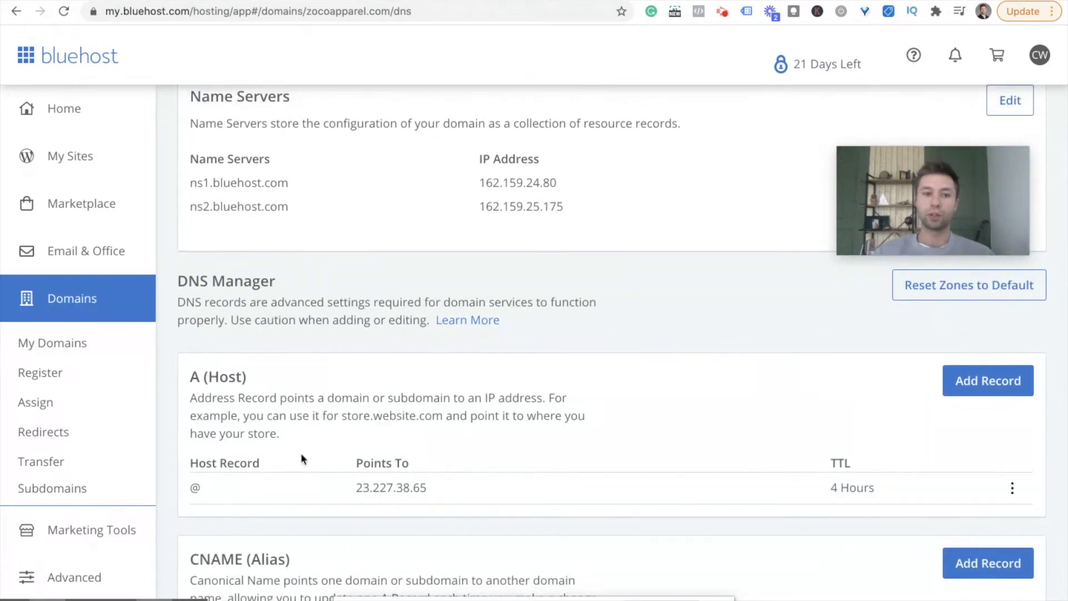
scroll(406, 389, "down", 3)
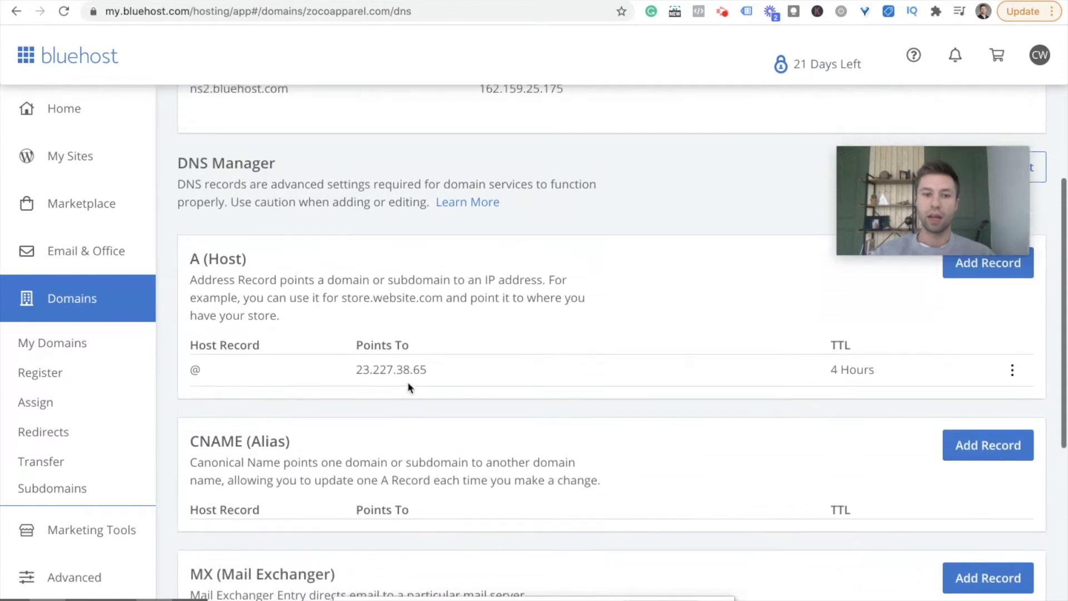
scroll(409, 387, "up", 1)
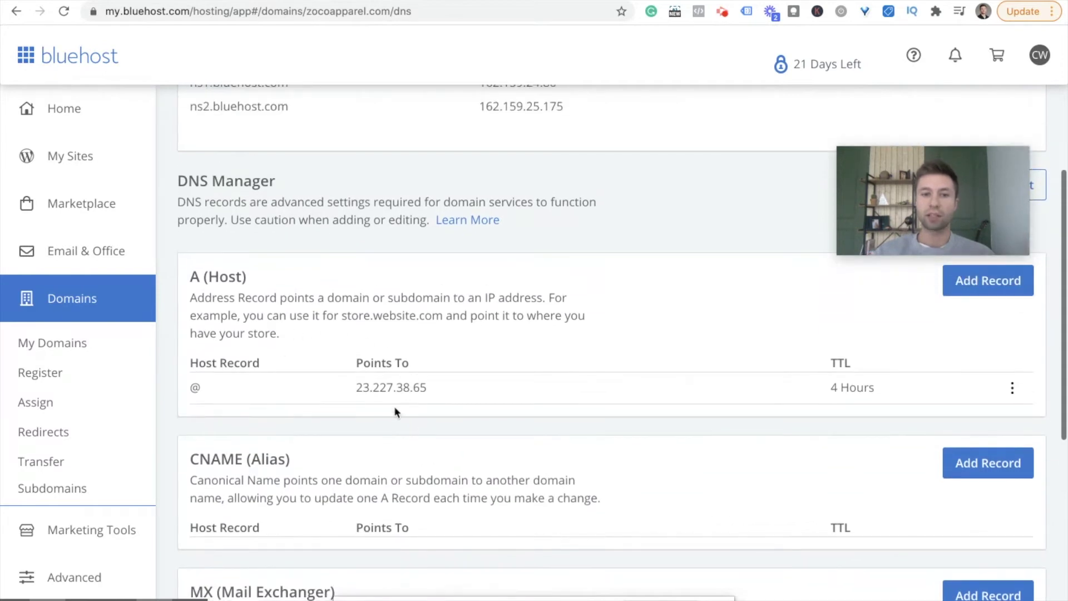
- Save a new A record with host @ pointing to 23.227.38.65 and a 4 Hours TTL
left_click(988, 282)
scroll(502, 394, "down", 2)
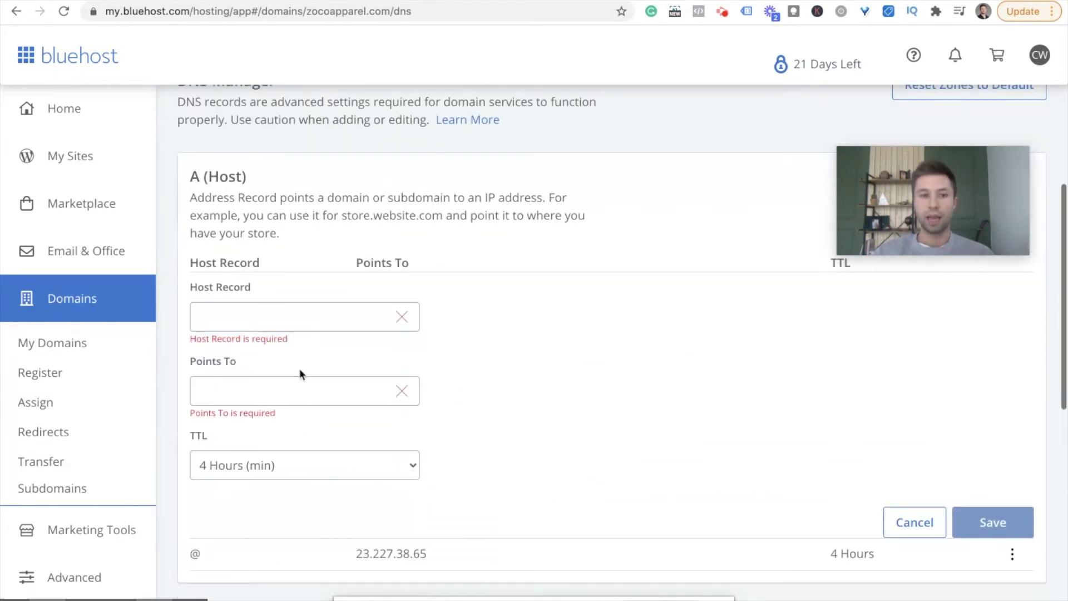
left_click(255, 315)
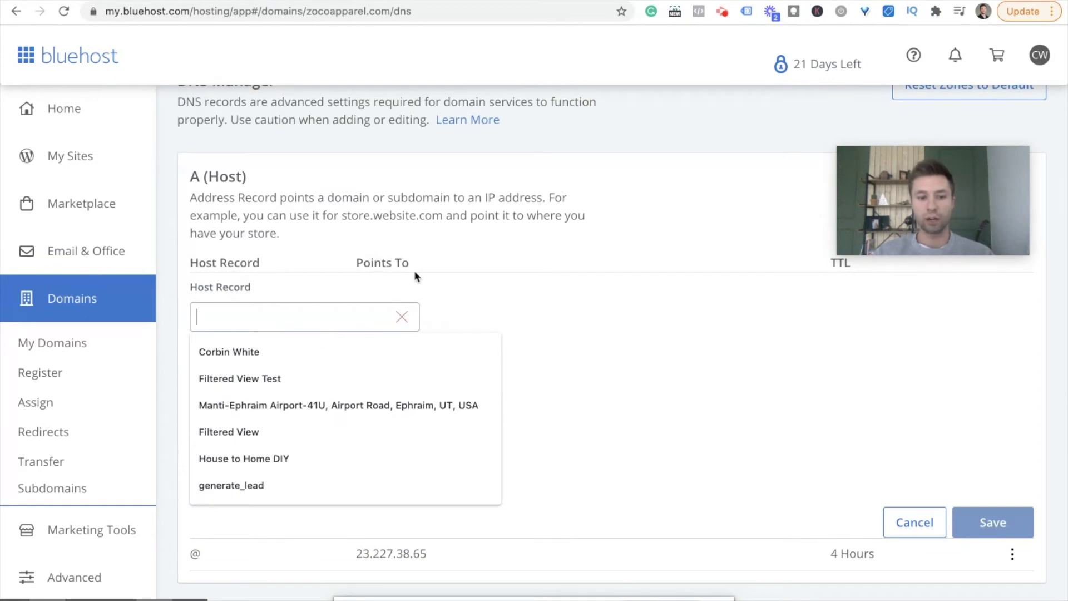
type("@")
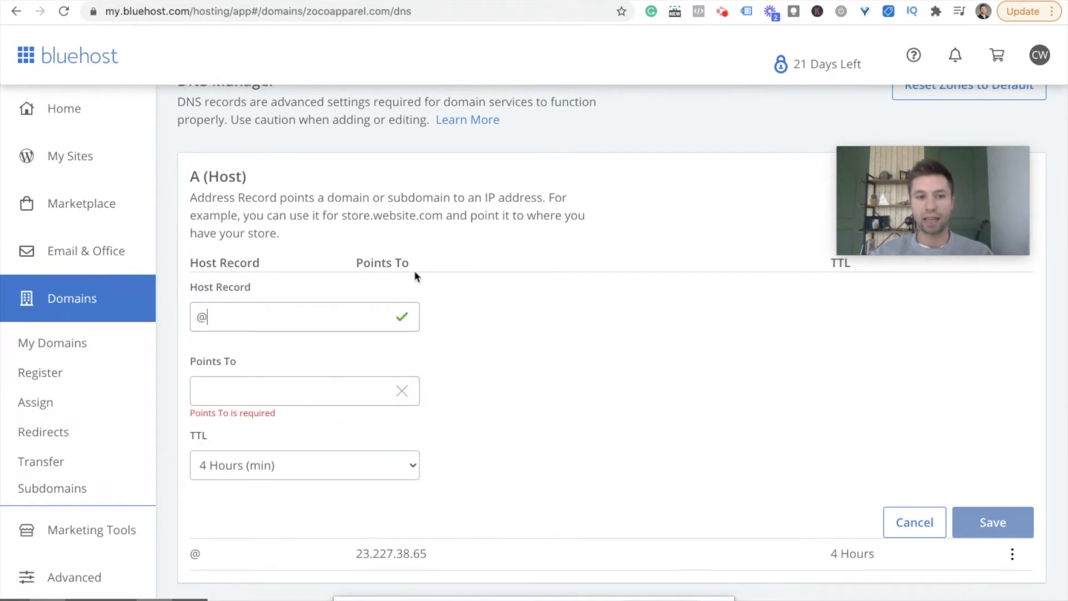
left_click(272, 392)
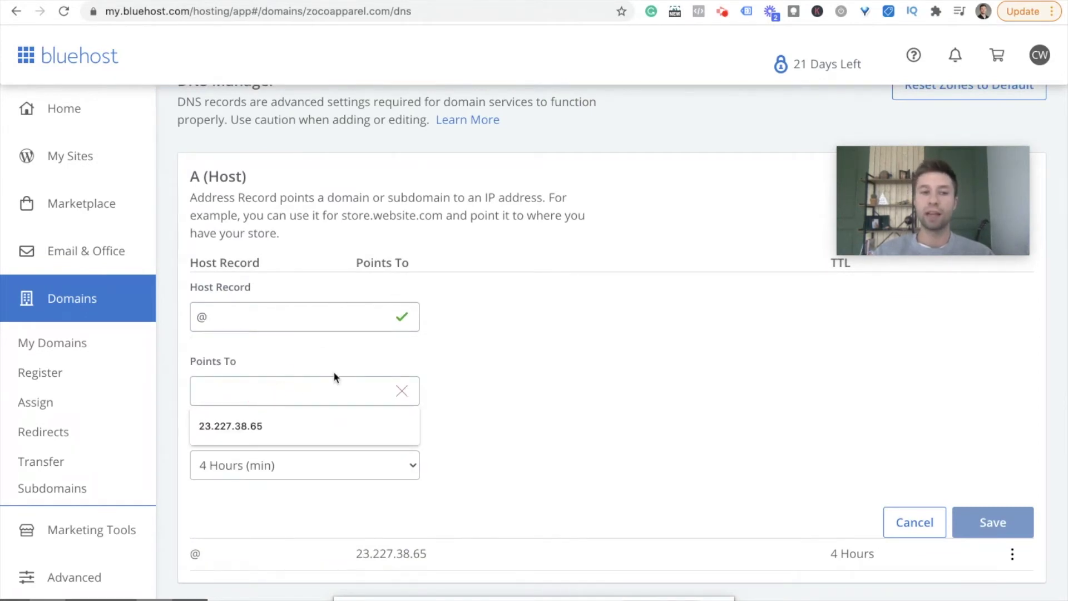
left_click(241, 426)
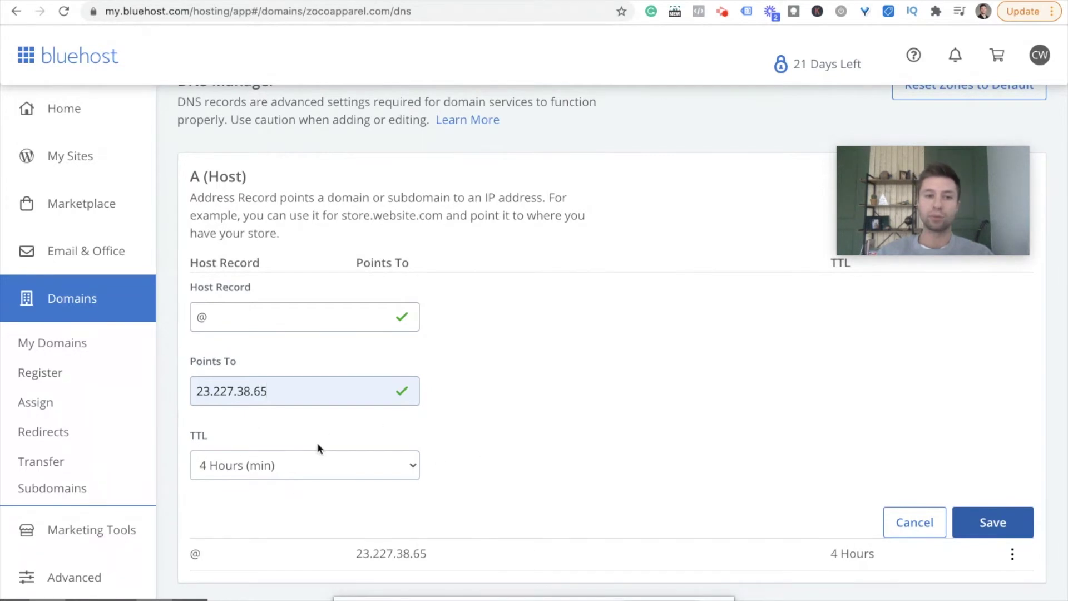
scroll(489, 354, "up", 1)
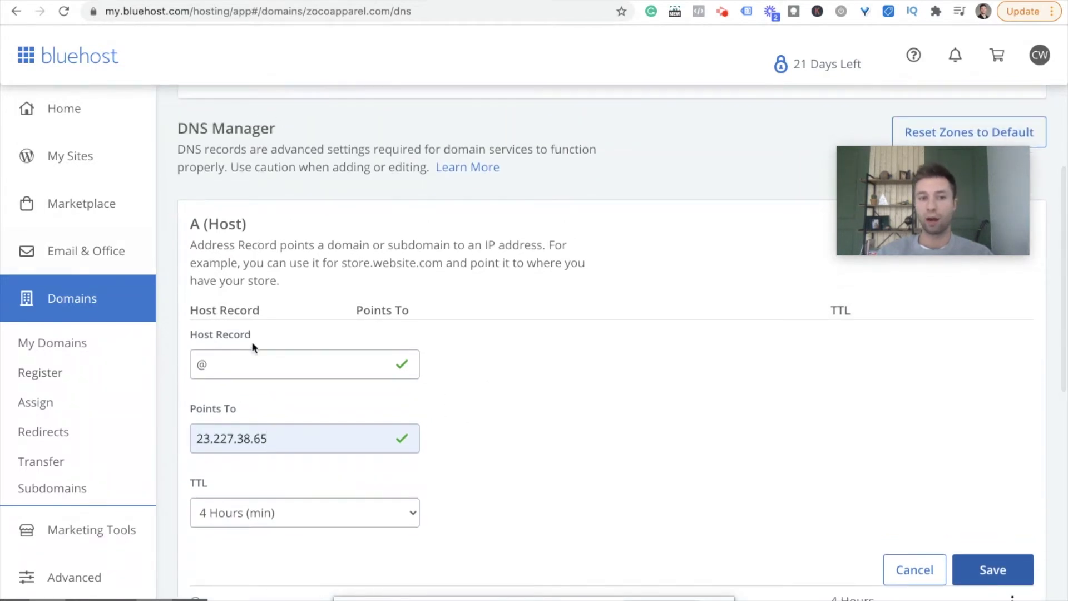
scroll(840, 414, "down", 3)
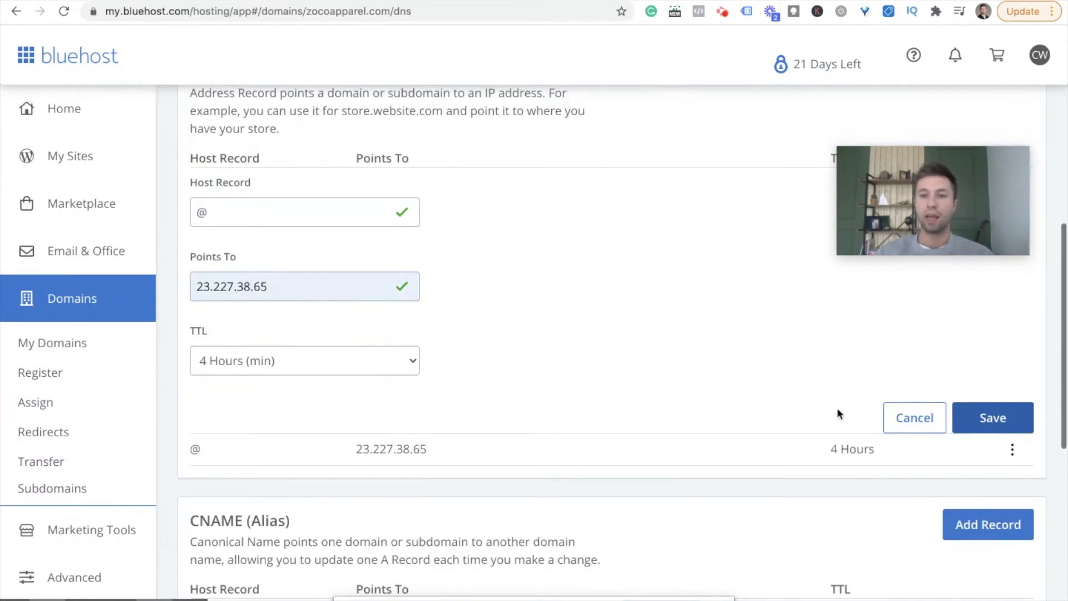
left_click(983, 418)
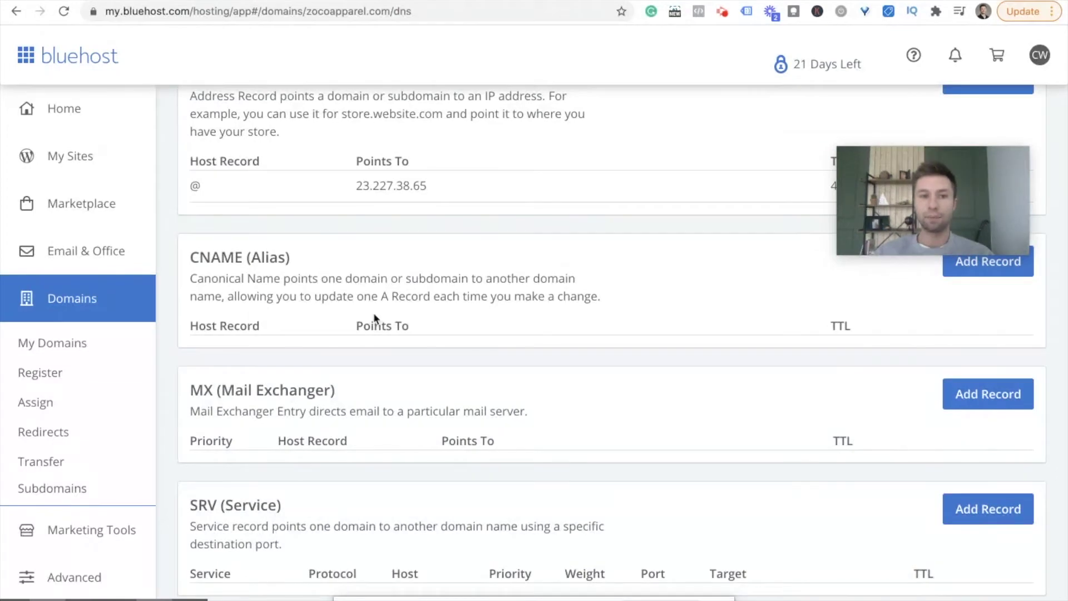
scroll(374, 317, "up", 2)
- Save a new CNAME record with host www pointing to shops.myshopify.com at the 4 Hours TTL
left_click(978, 369)
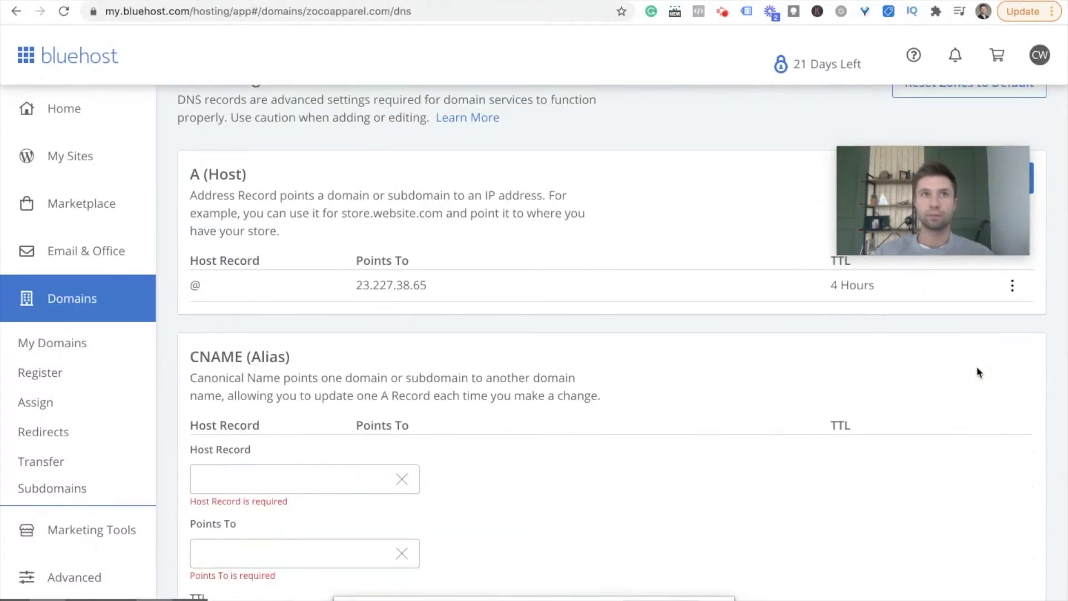
scroll(276, 414, "down", 1)
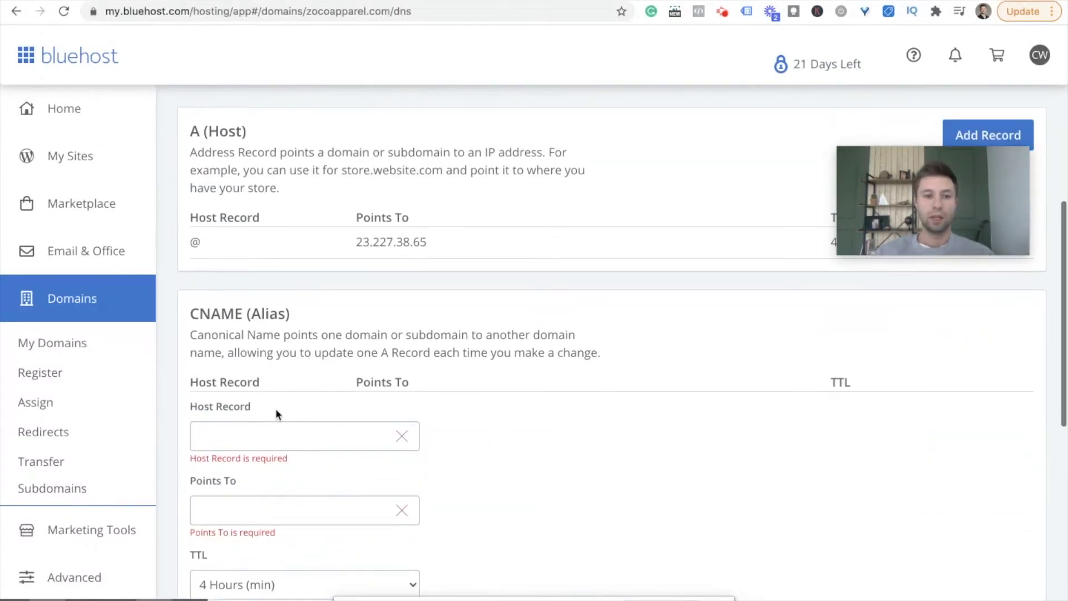
left_click(284, 436)
type("www")
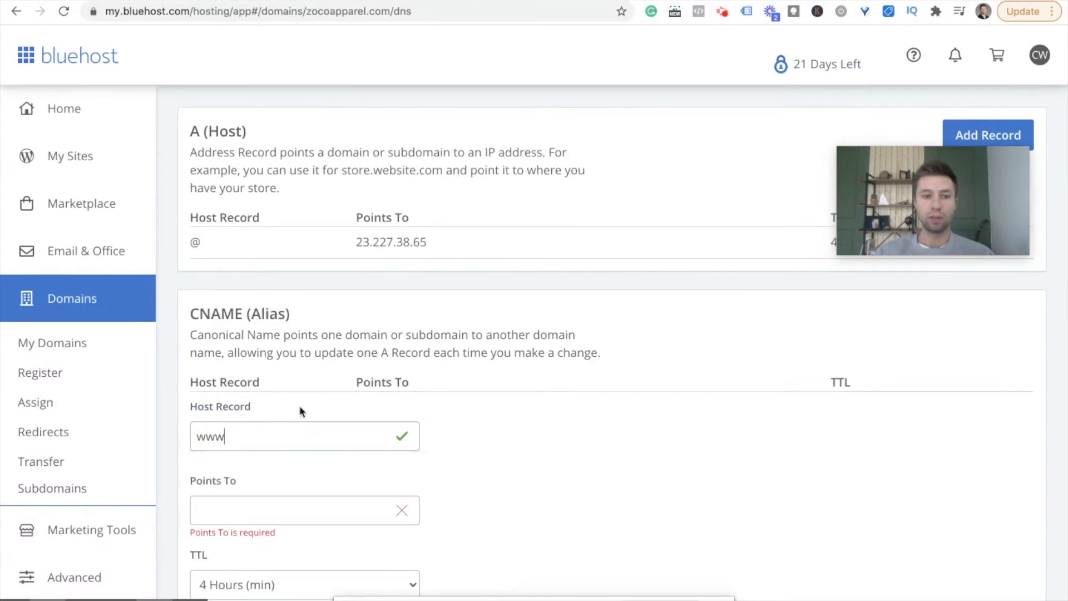
scroll(333, 434, "down", 2)
left_click(250, 437)
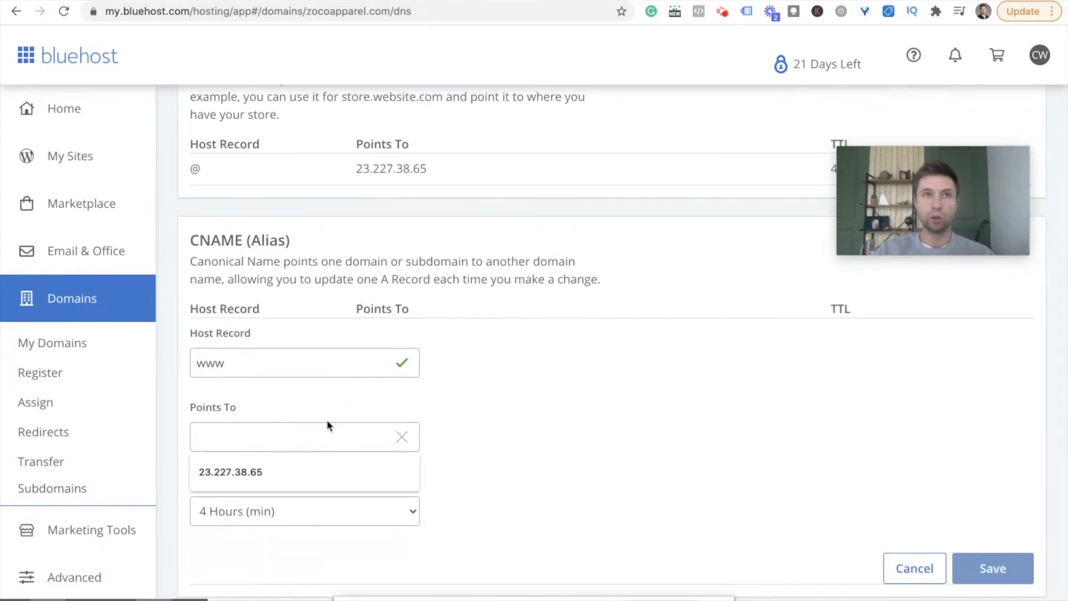
type("shops")
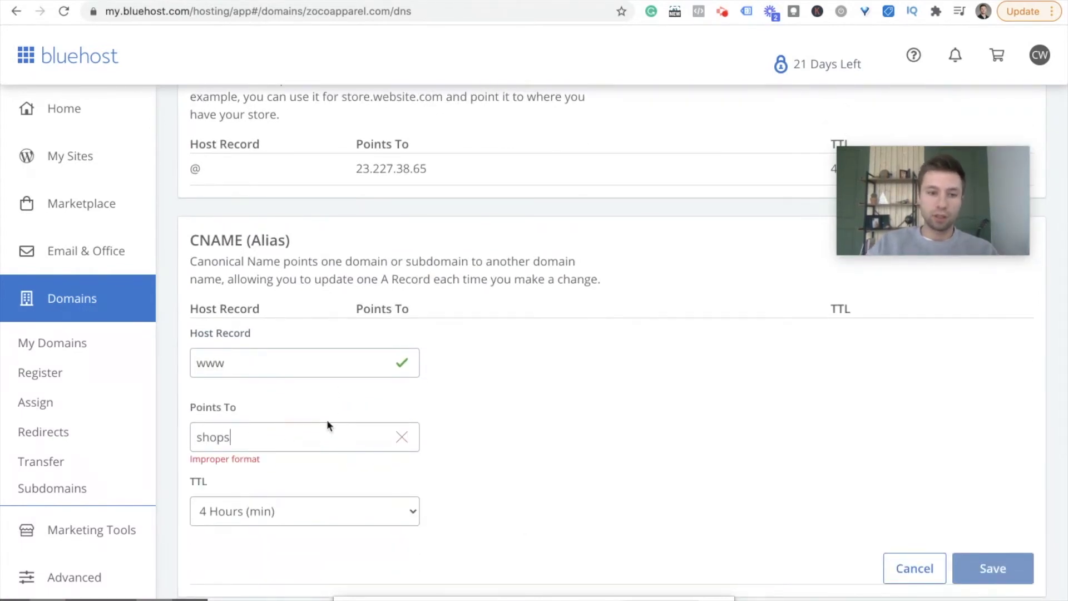
type(".mysh")
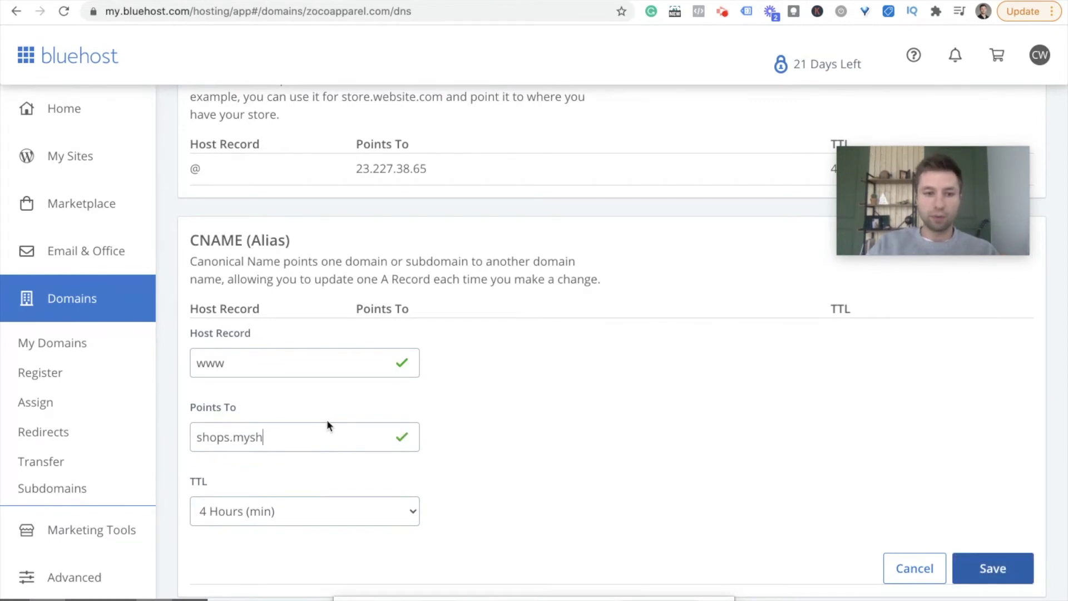
type("opify.co")
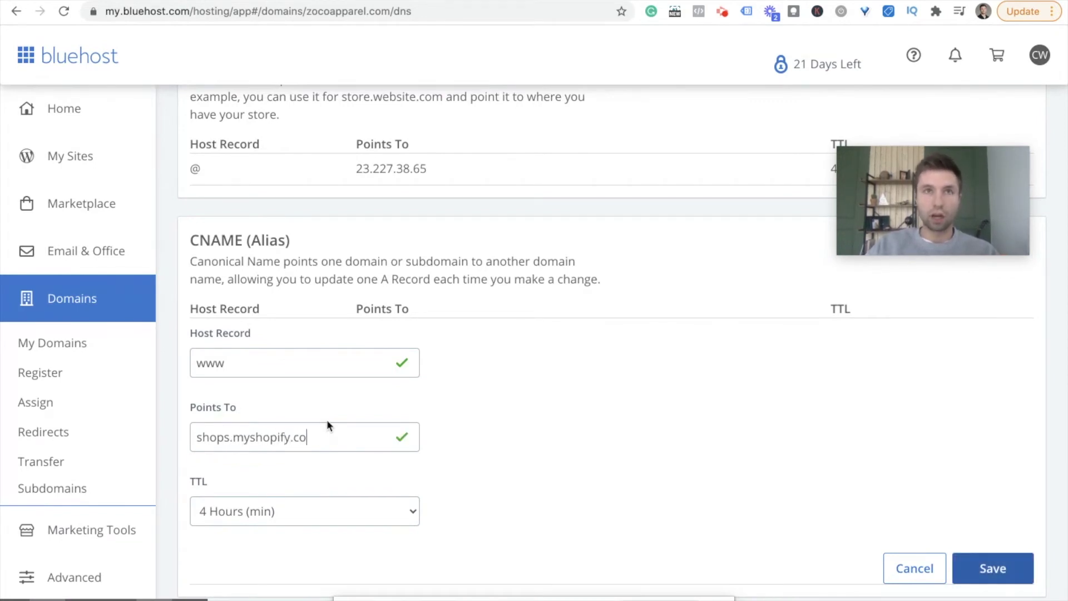
type("m")
scroll(245, 418, "down", 1)
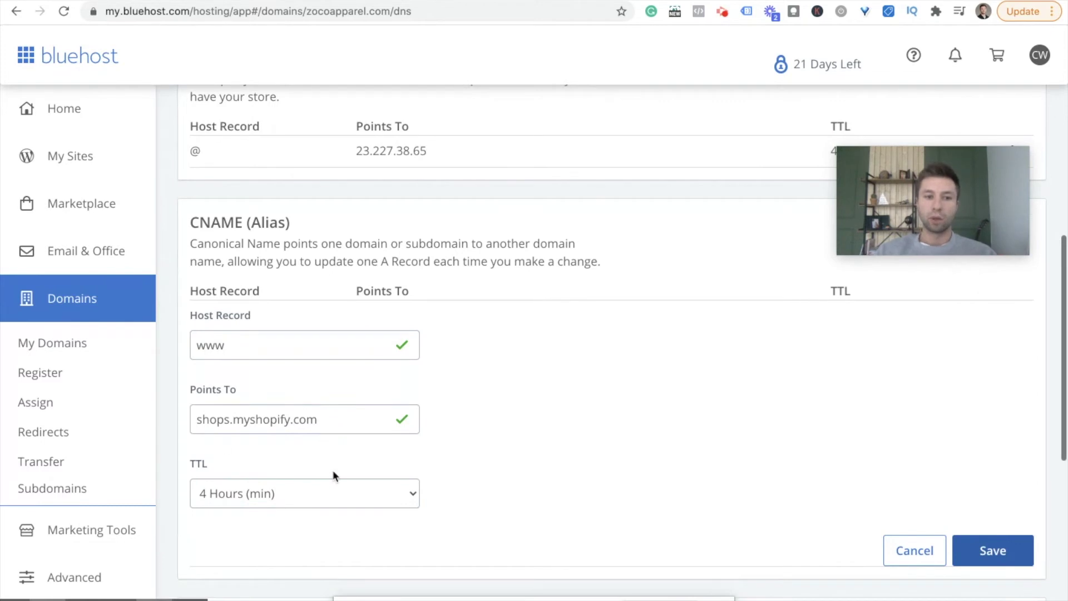
scroll(536, 407, "down", 2)
left_click(991, 483)
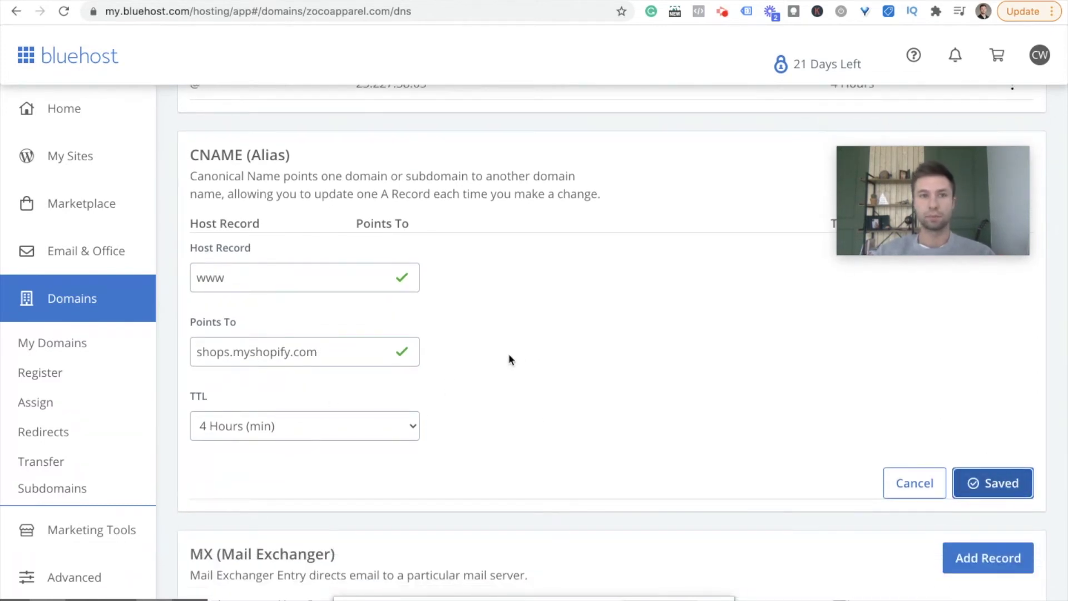
scroll(588, 352, "down", 3)
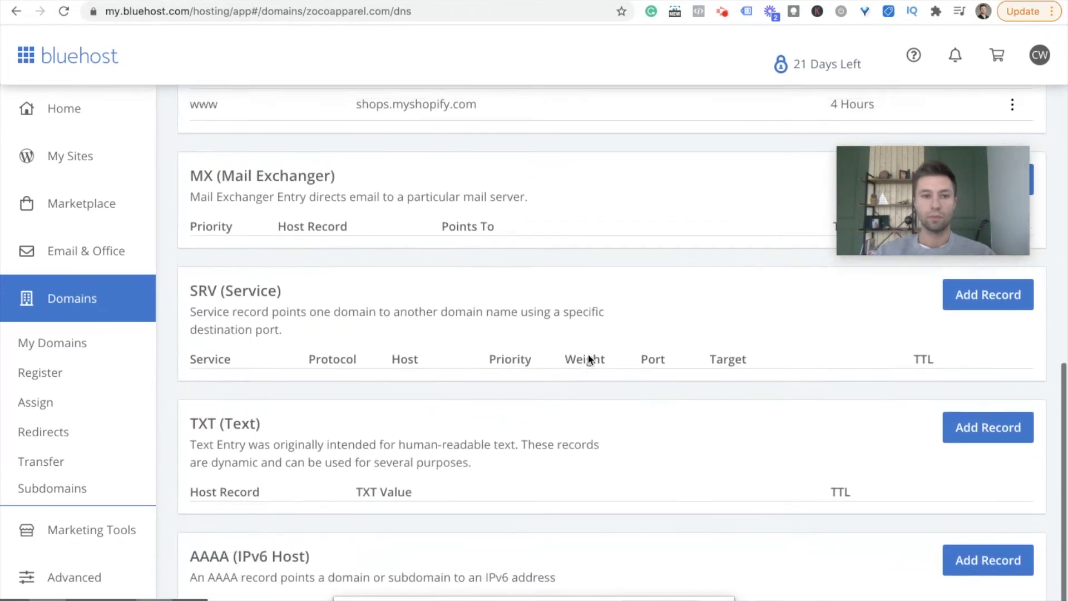
scroll(588, 353, "up", 2)
scroll(587, 352, "up", 4)
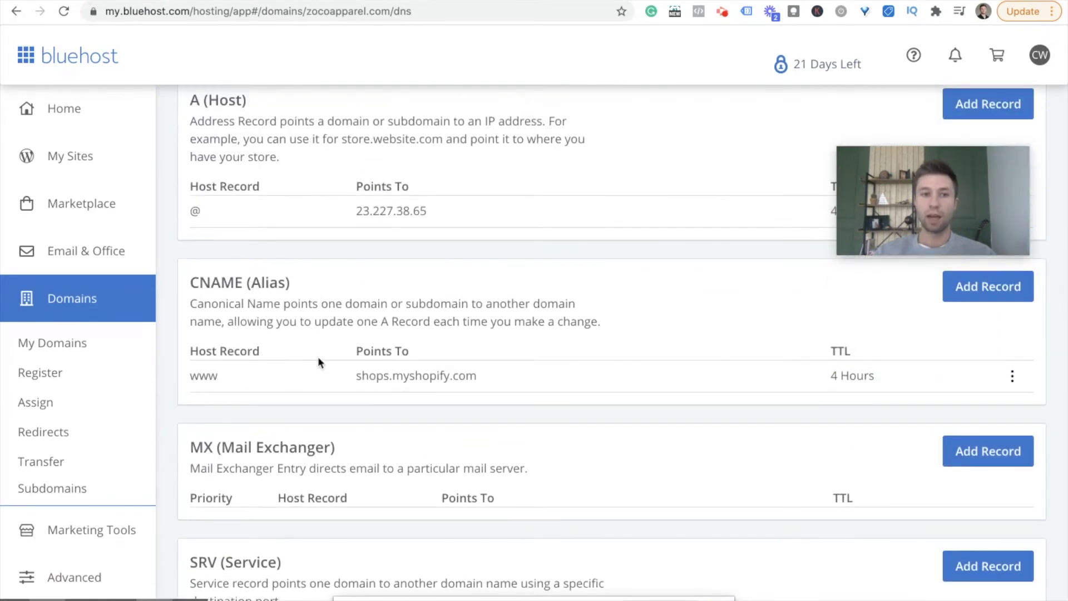
scroll(351, 355, "down", 1)
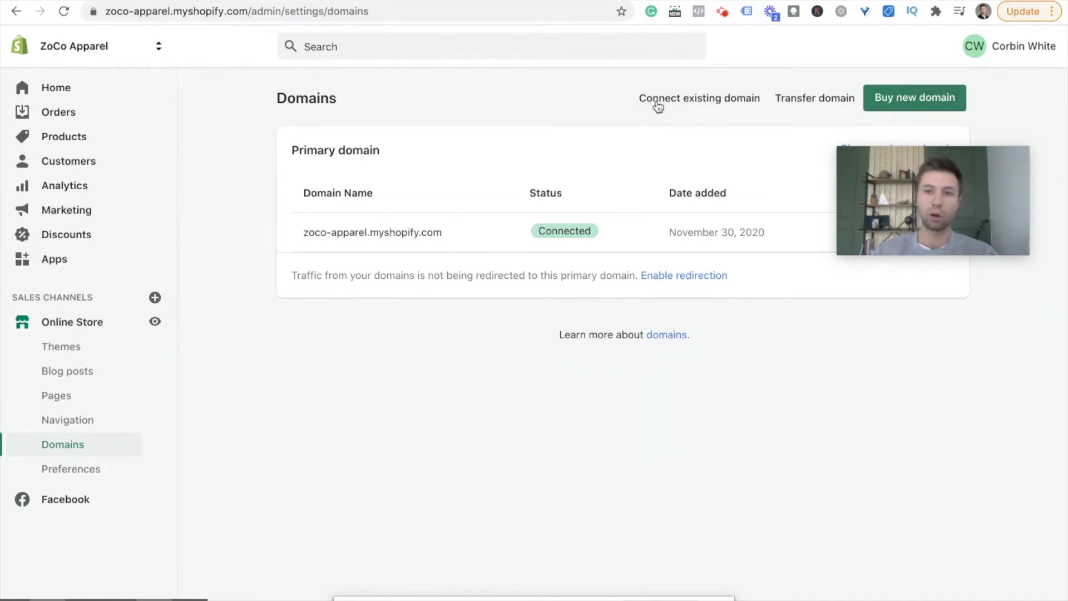
- Connect zocoapparel.com to the Shopify store as an existing domain and verify its DNS setup
left_click(680, 100)
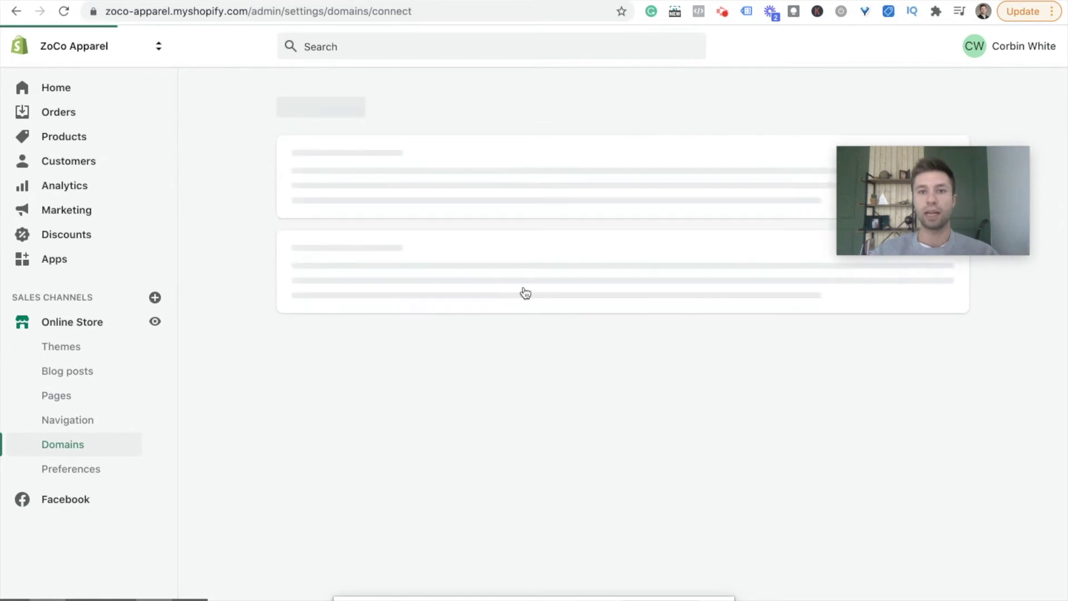
left_click(451, 187)
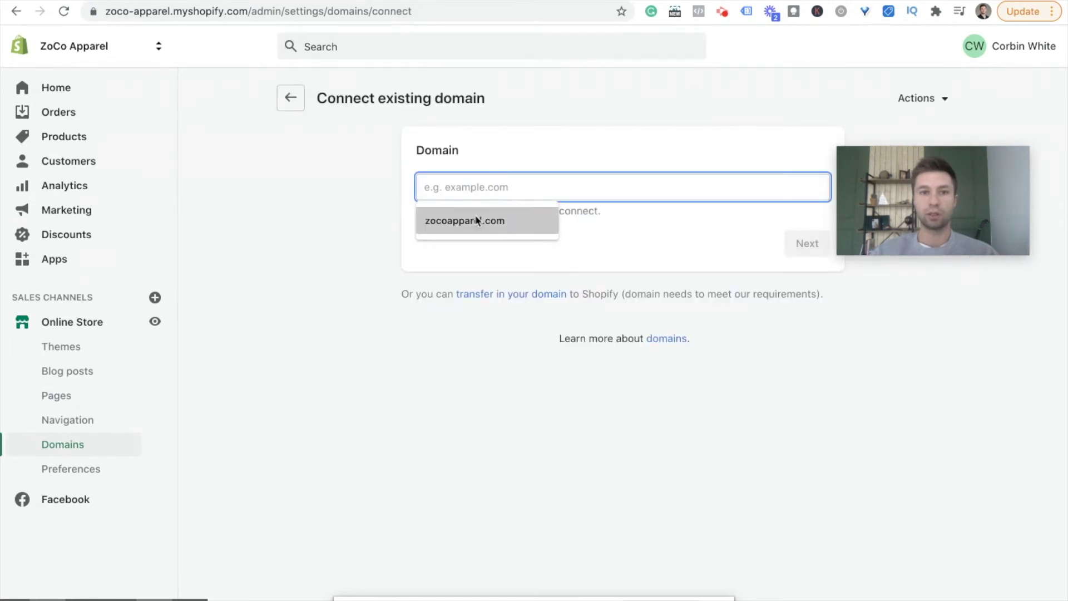
left_click(474, 218)
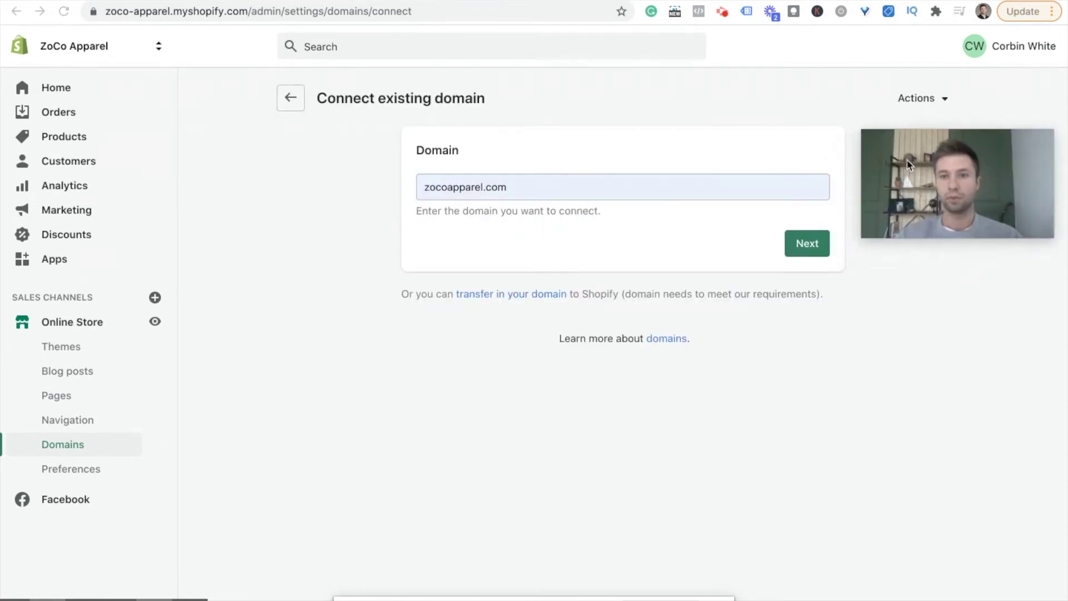
left_click(802, 245)
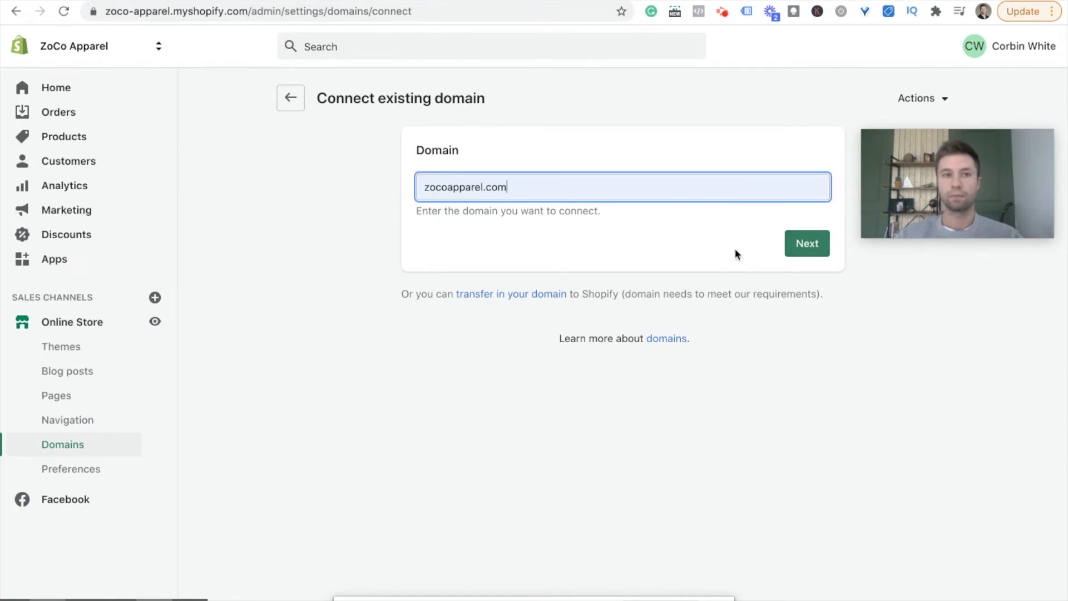
left_click(805, 242)
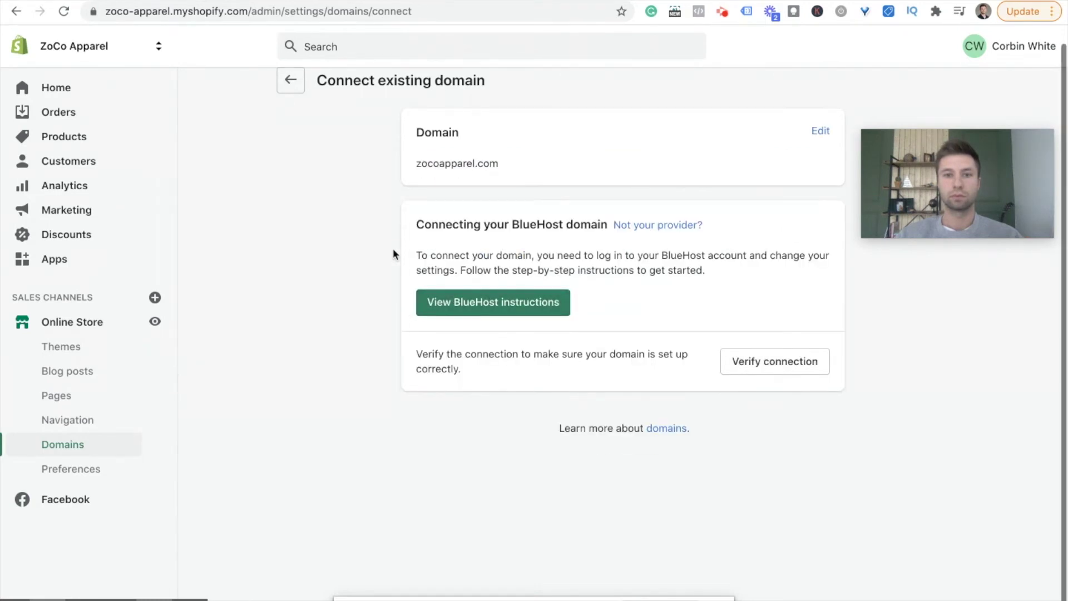
scroll(392, 249, "up", 1)
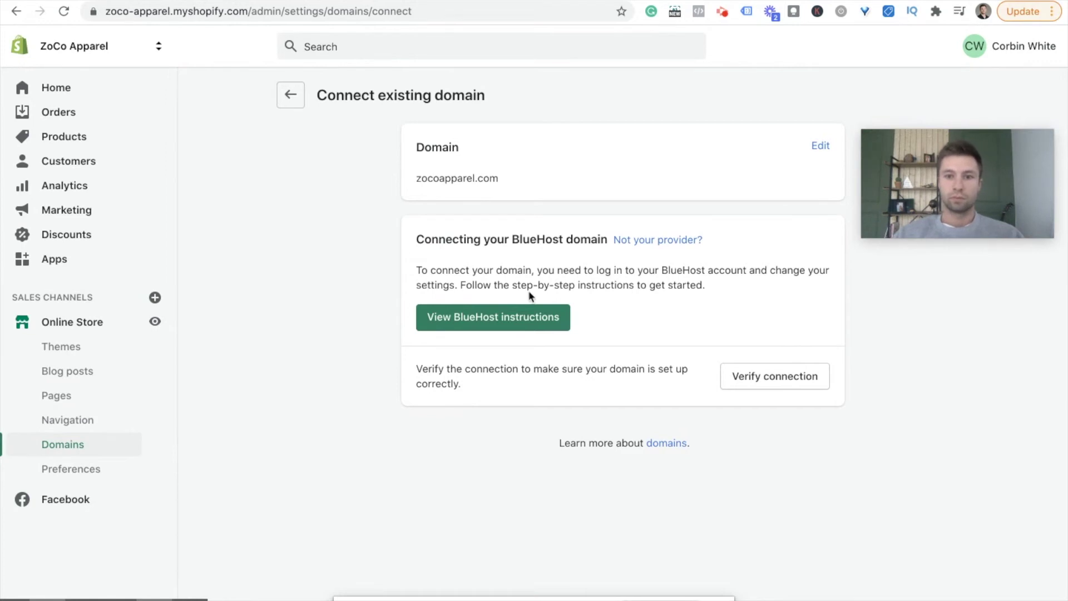
scroll(712, 314, "down", 1)
left_click(763, 362)
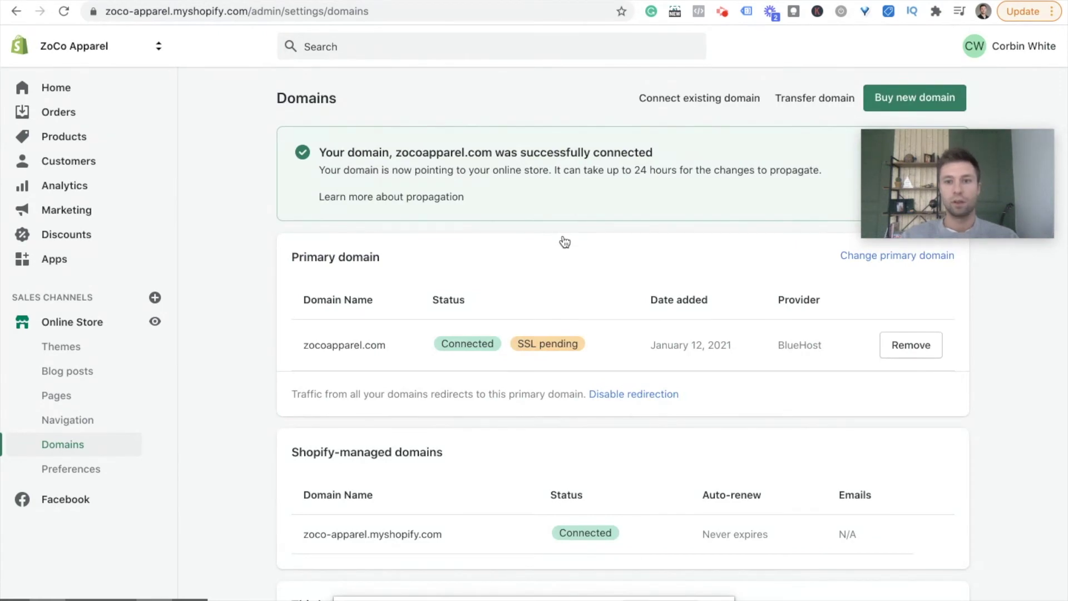
scroll(542, 256, "down", 2)
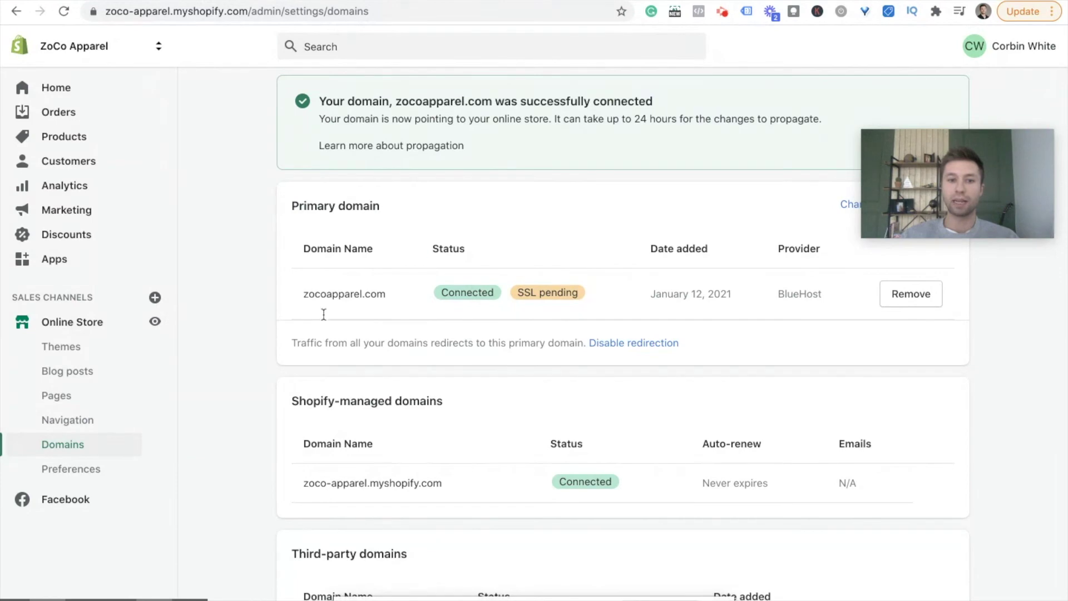
scroll(467, 306, "down", 3)
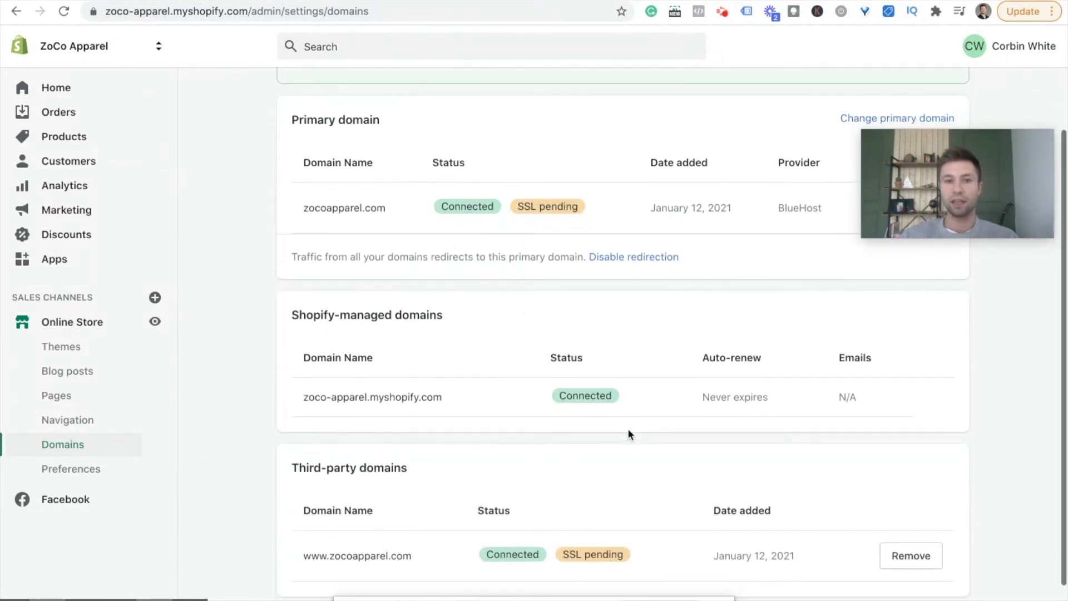
scroll(628, 432, "up", 5)
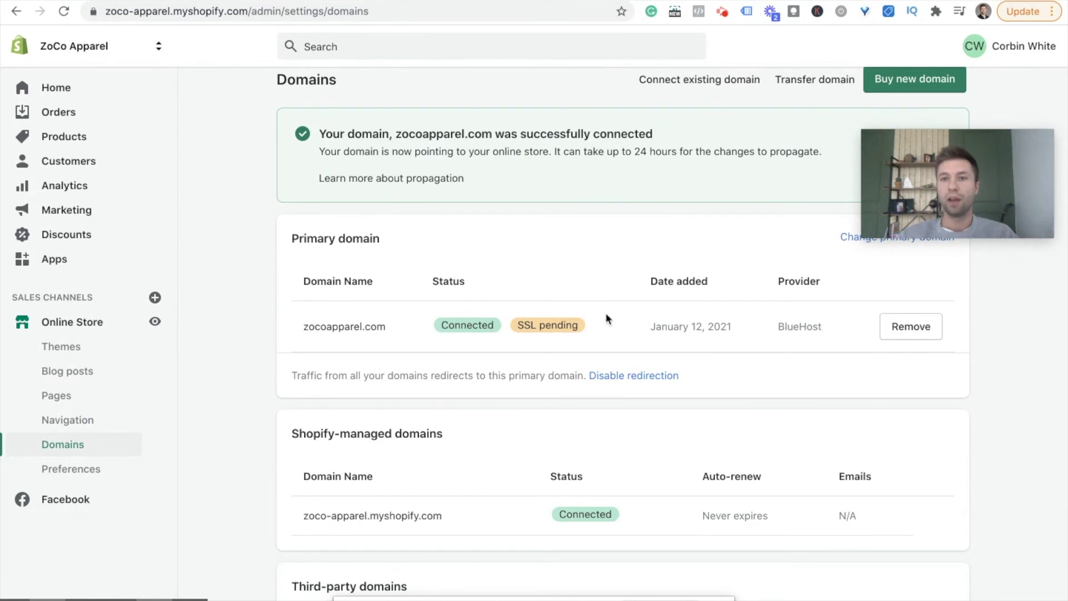
scroll(605, 318, "down", 1)
scroll(605, 317, "up", 2)
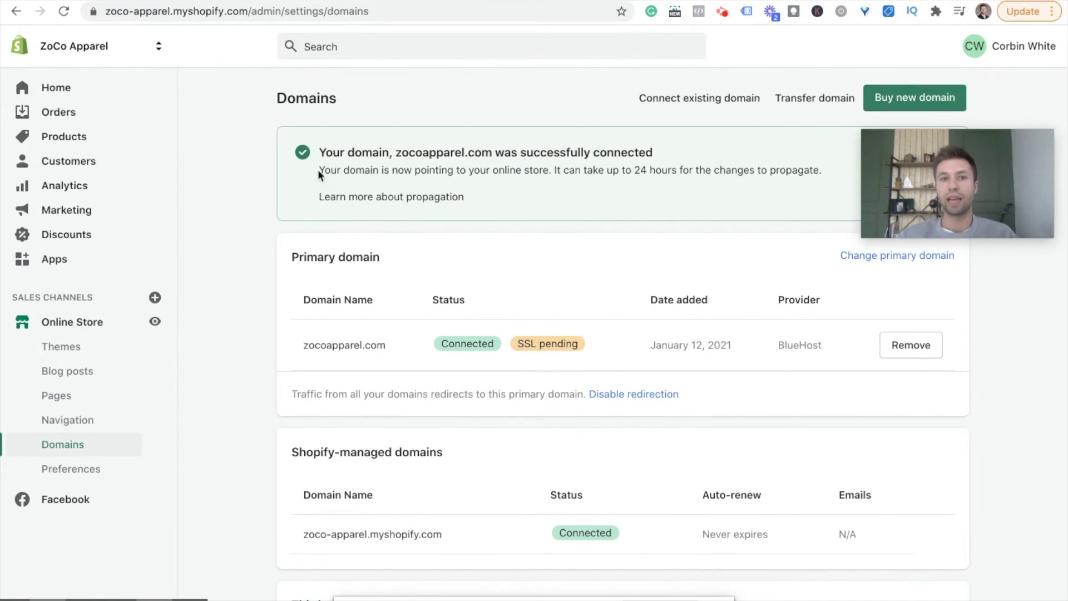
left_click_drag(318, 169, 814, 175)
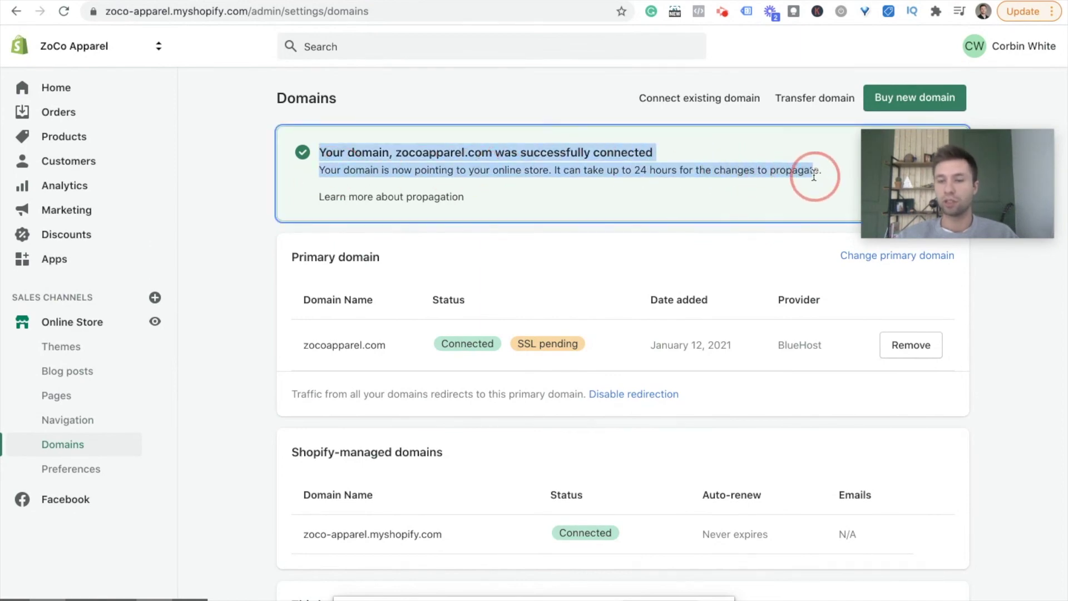
left_click(491, 184)
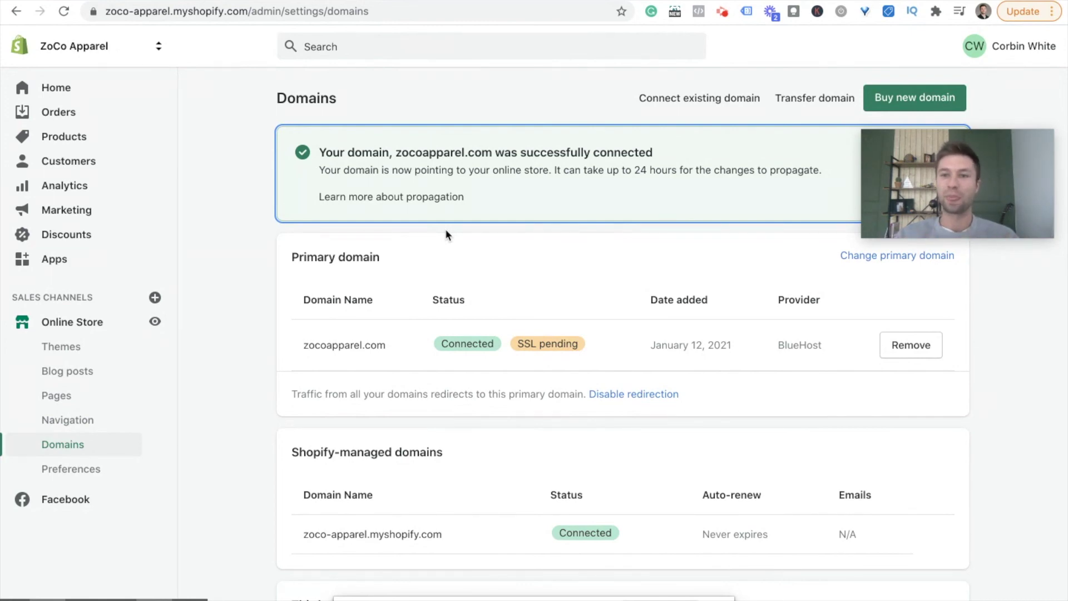
left_click(445, 229)
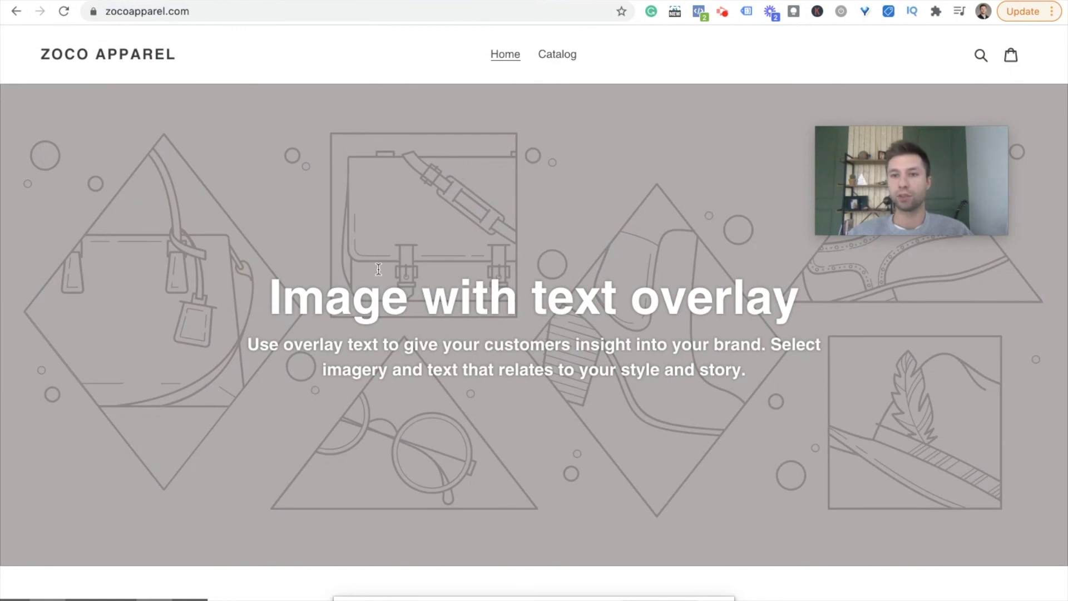
- Browse the live zocoapparel.com Catalog page, then return to the store's Home page
scroll(513, 156, "down", 10)
scroll(514, 162, "up", 10)
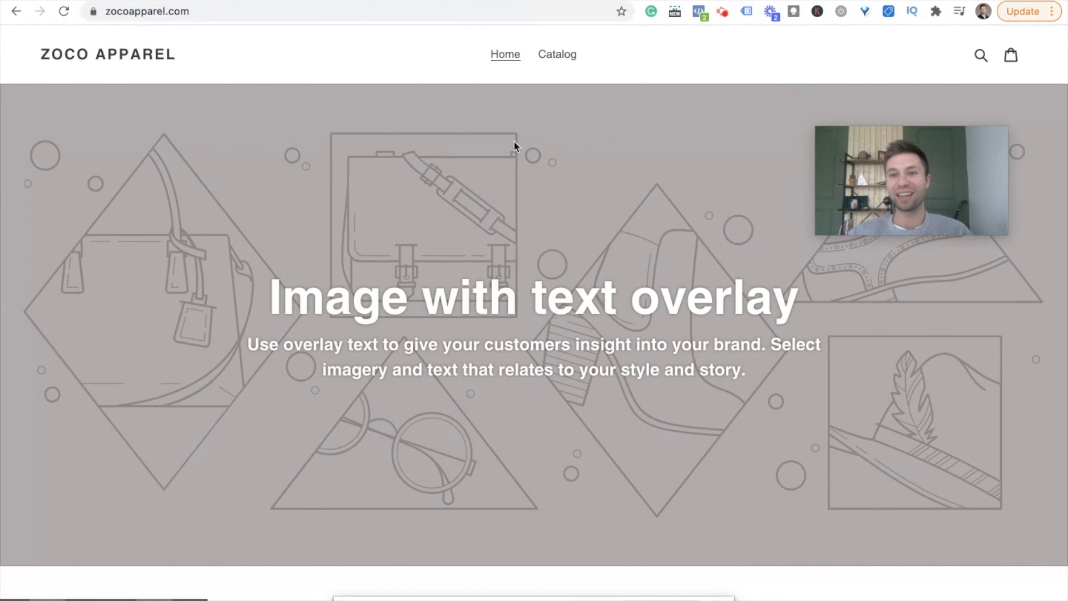
left_click(556, 54)
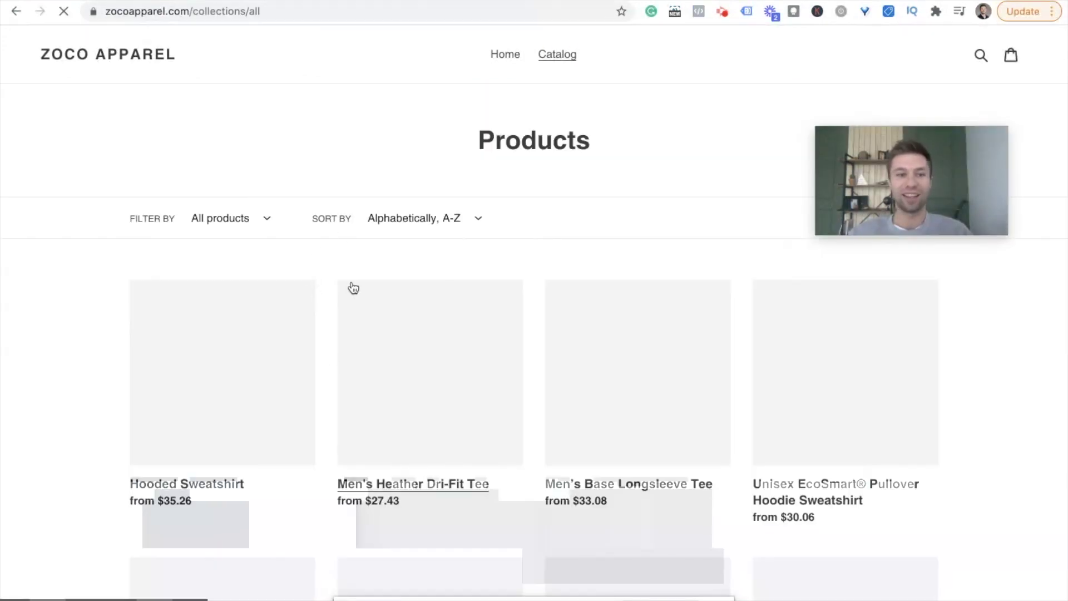
scroll(377, 304, "down", 2)
scroll(374, 303, "up", 3)
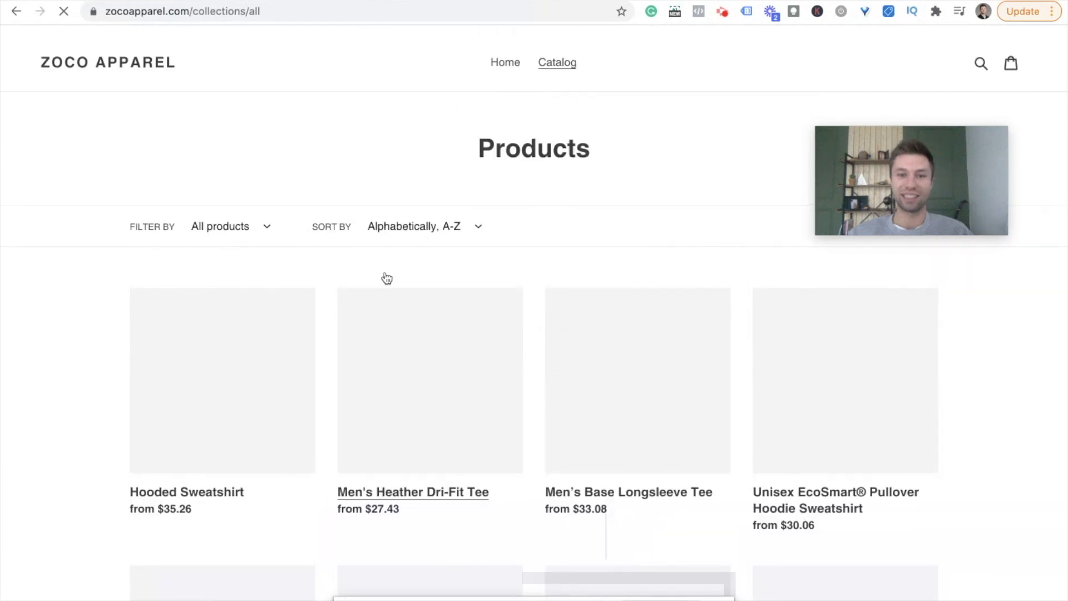
left_click(510, 65)
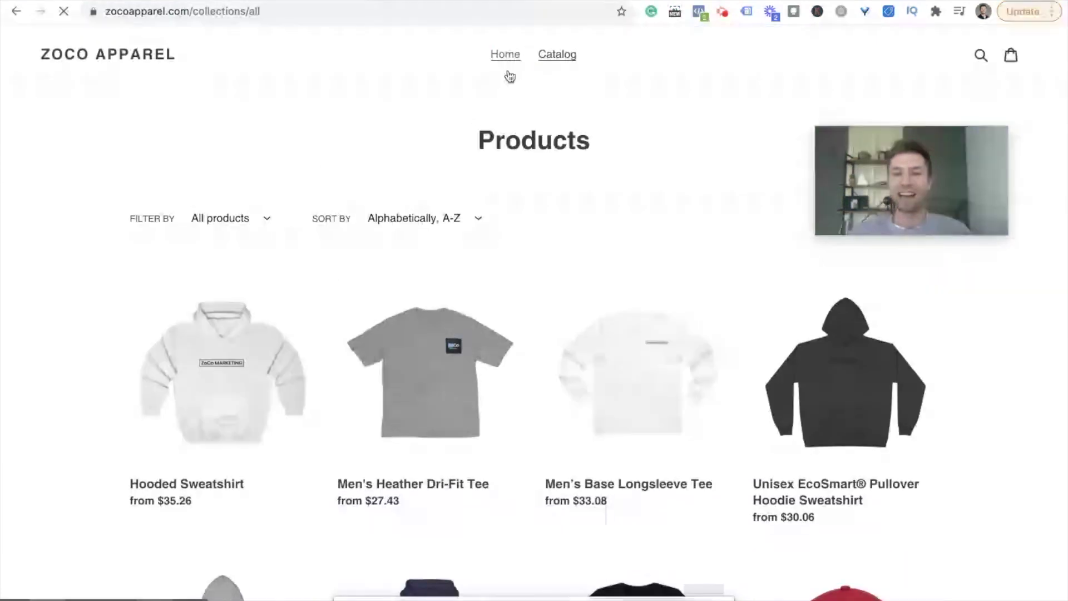